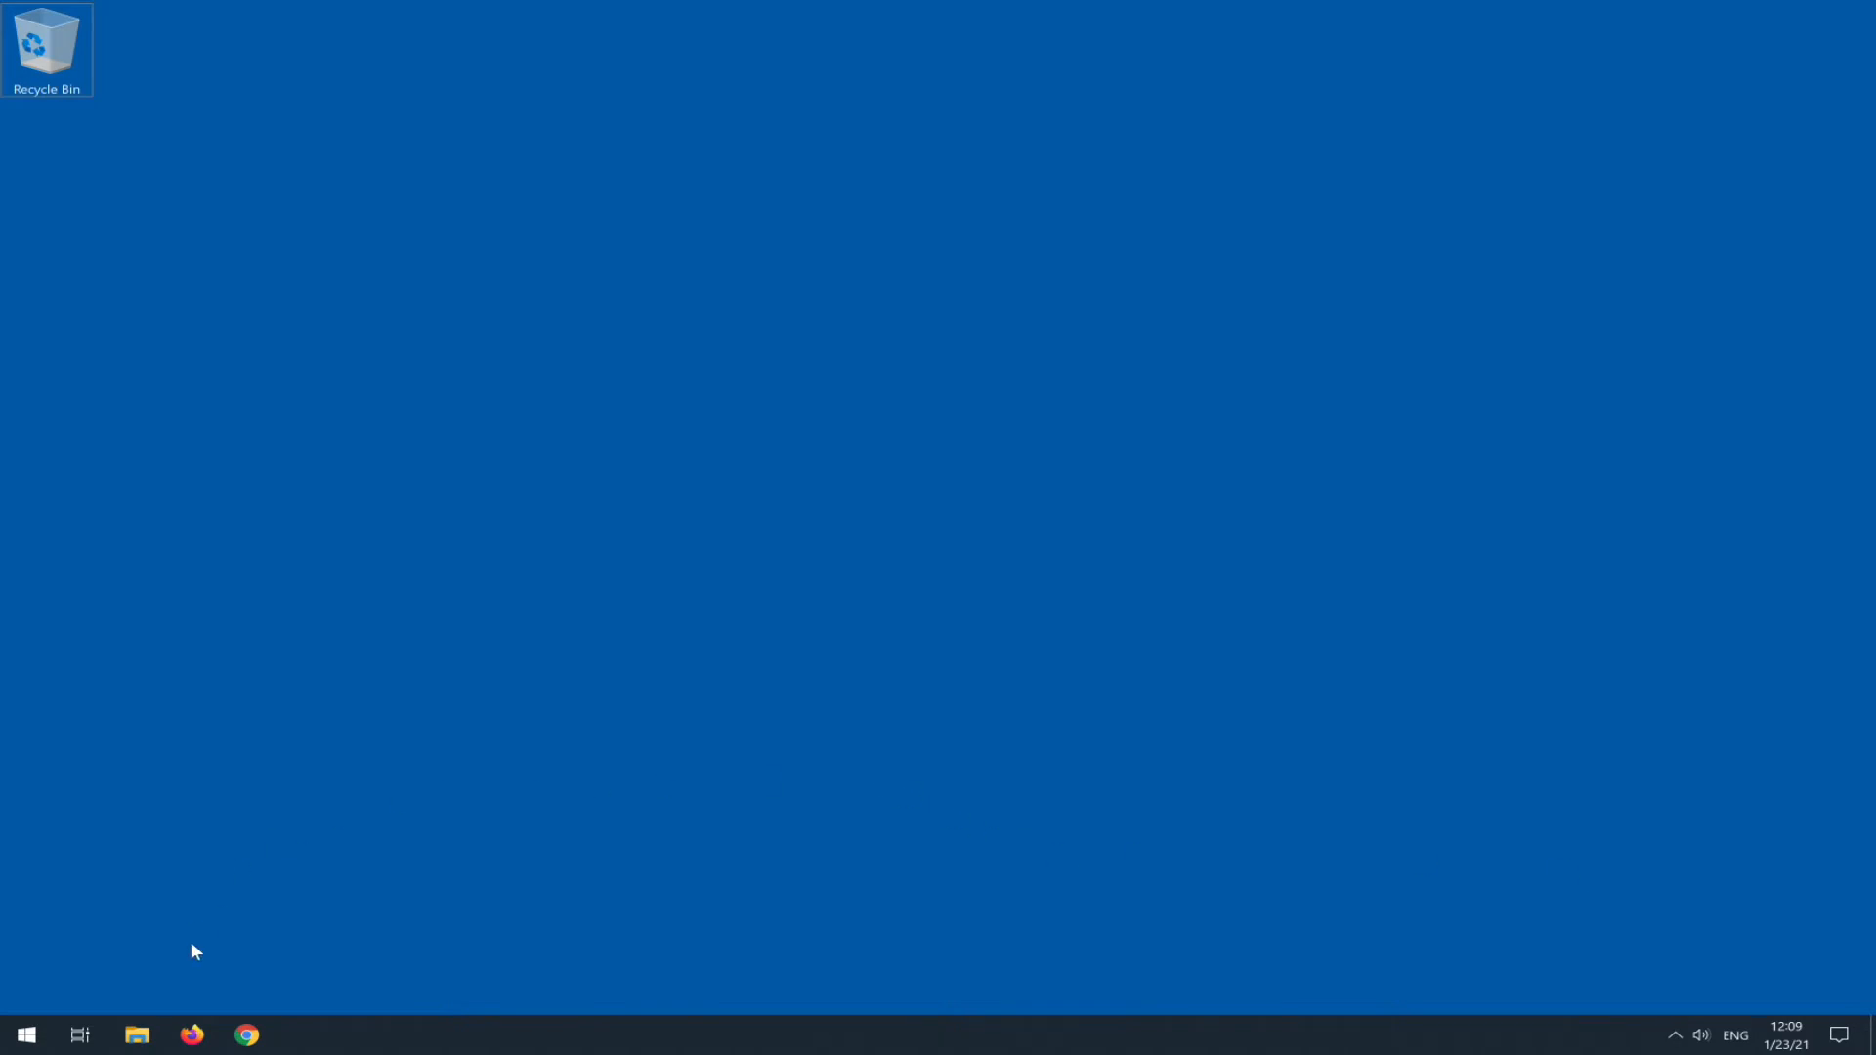
Step: Load the recently used SSH private key from the Public Documents ssh folder into Pageant with its passphrase and check the key list
click(137, 1035)
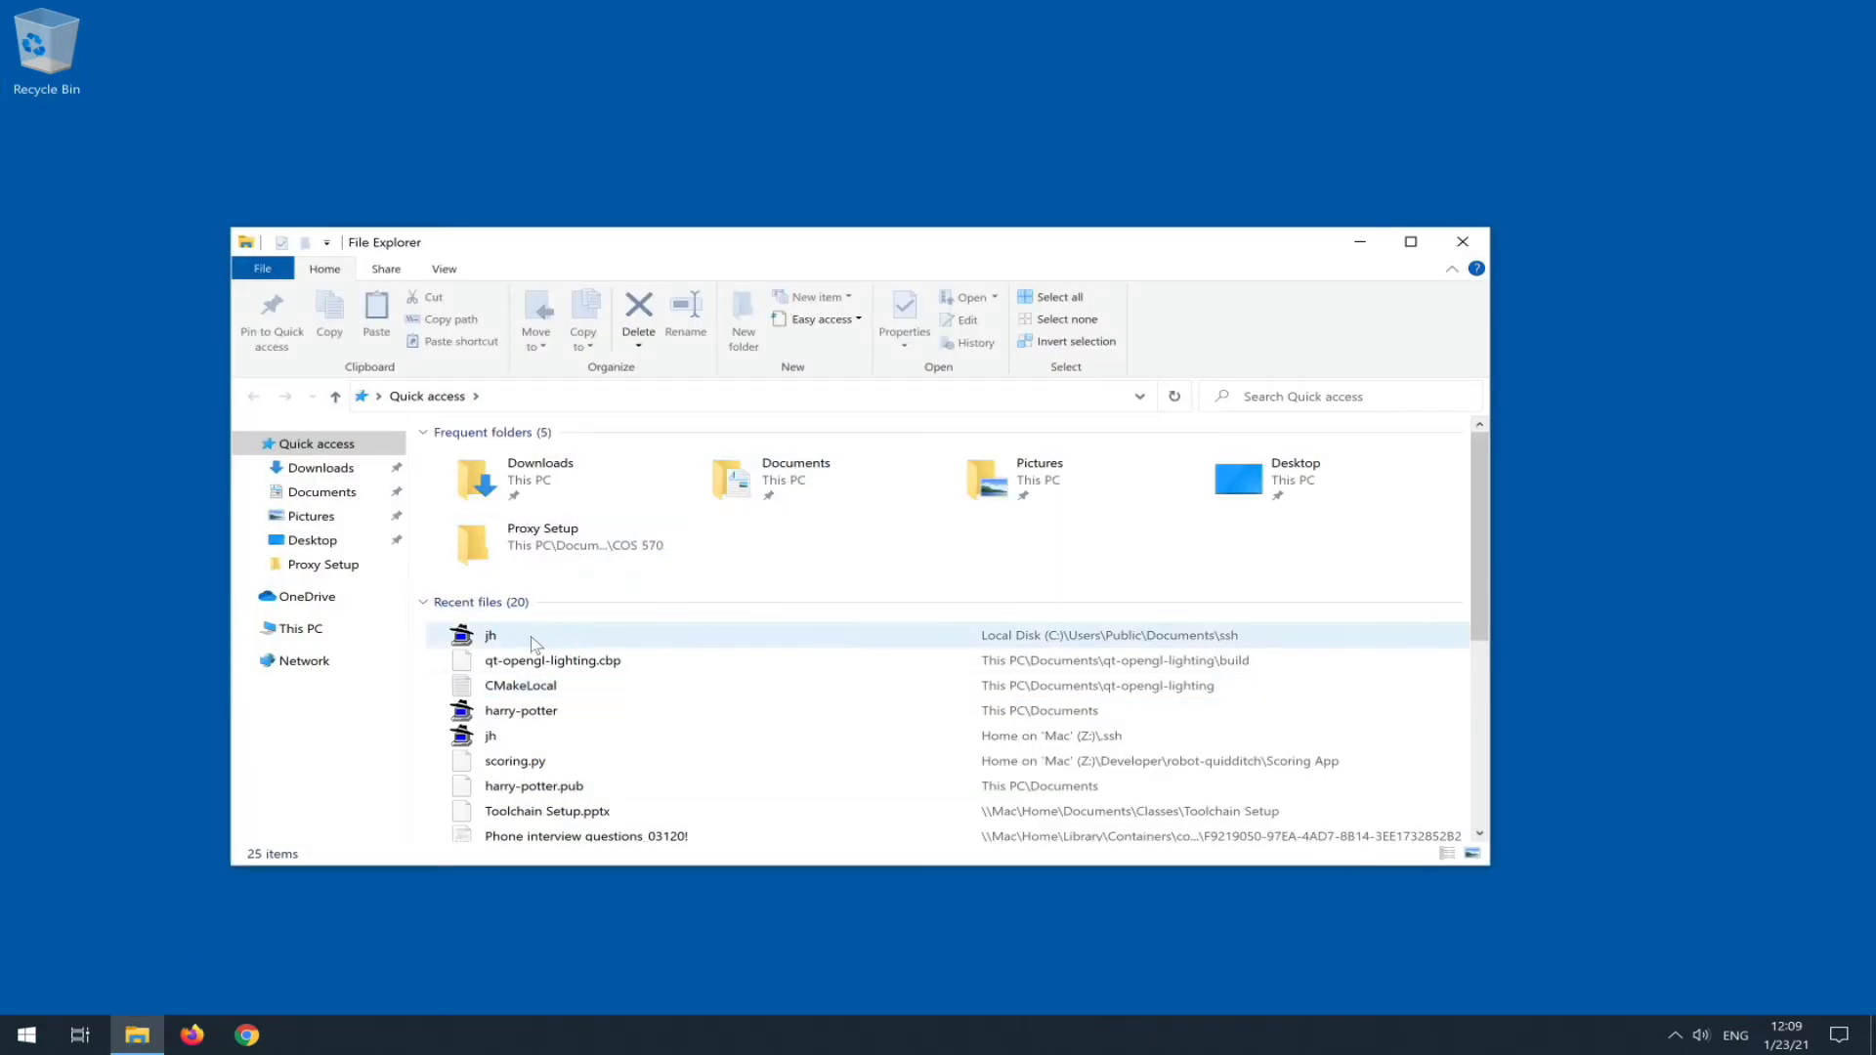
double_click(531, 636)
text(********)
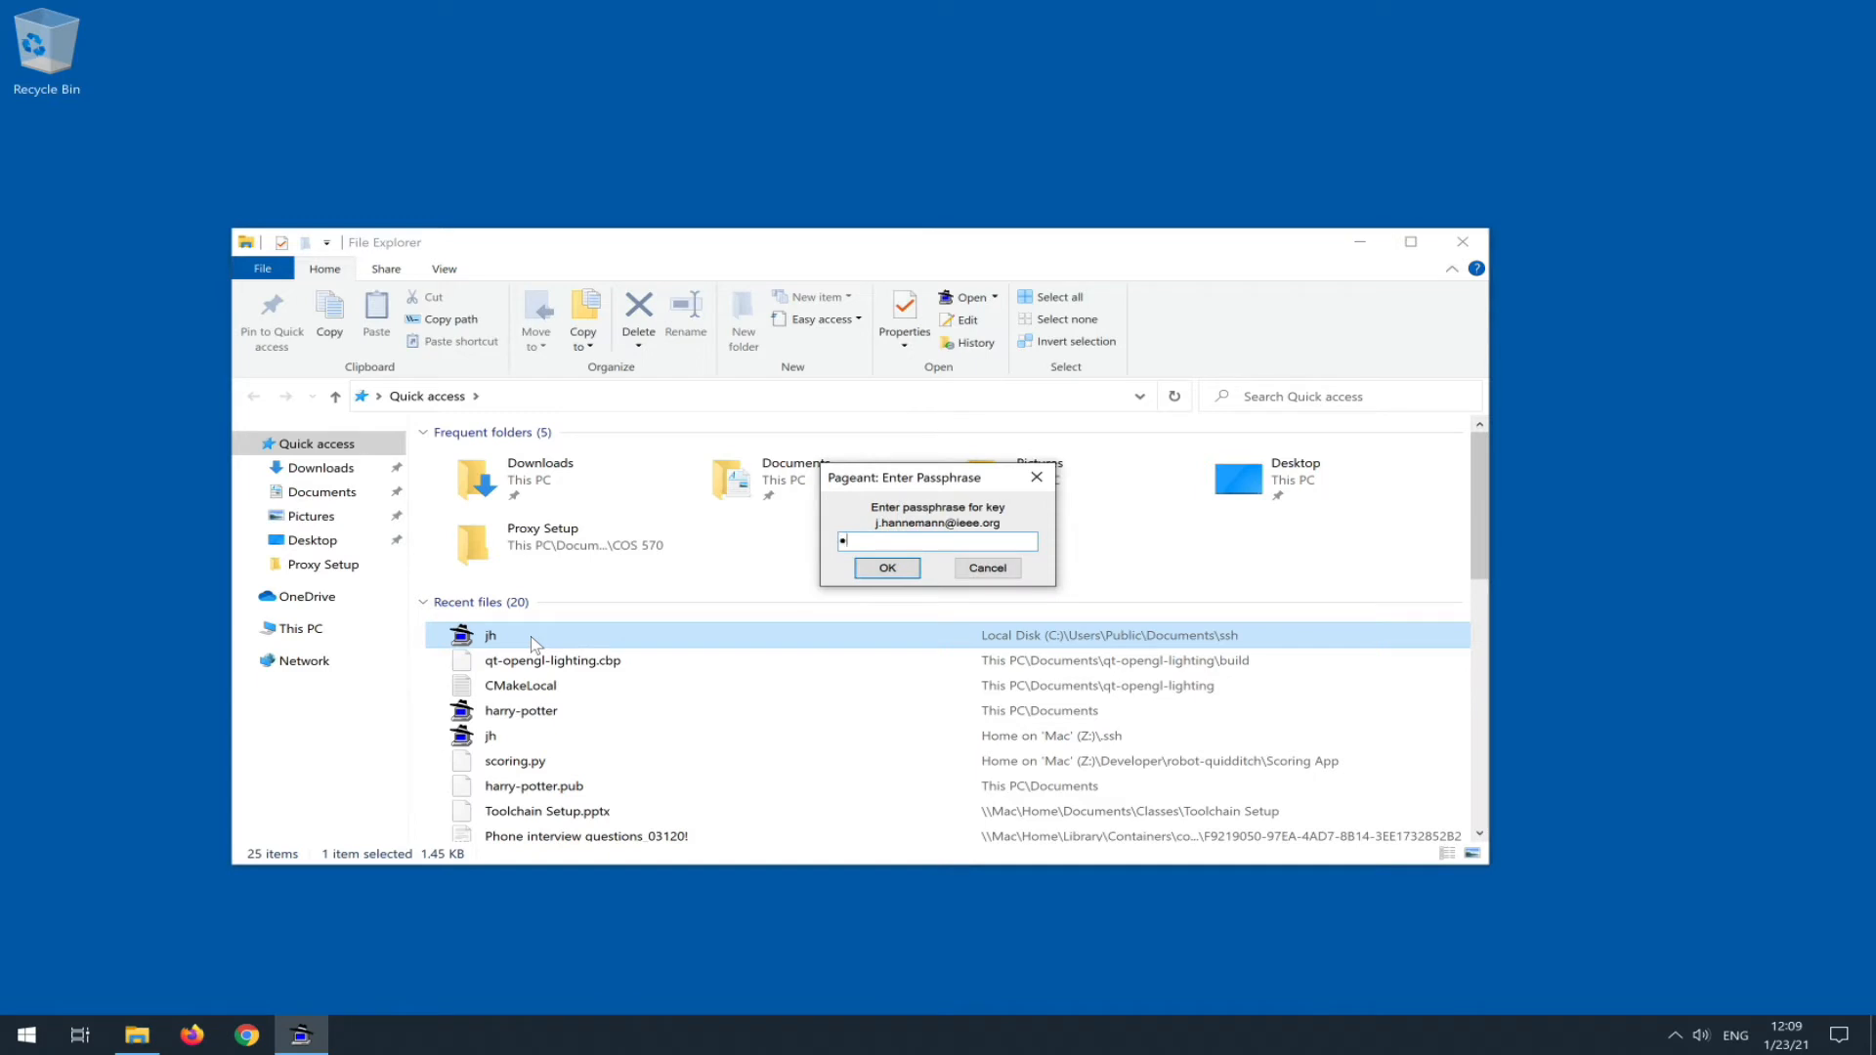
key(Return)
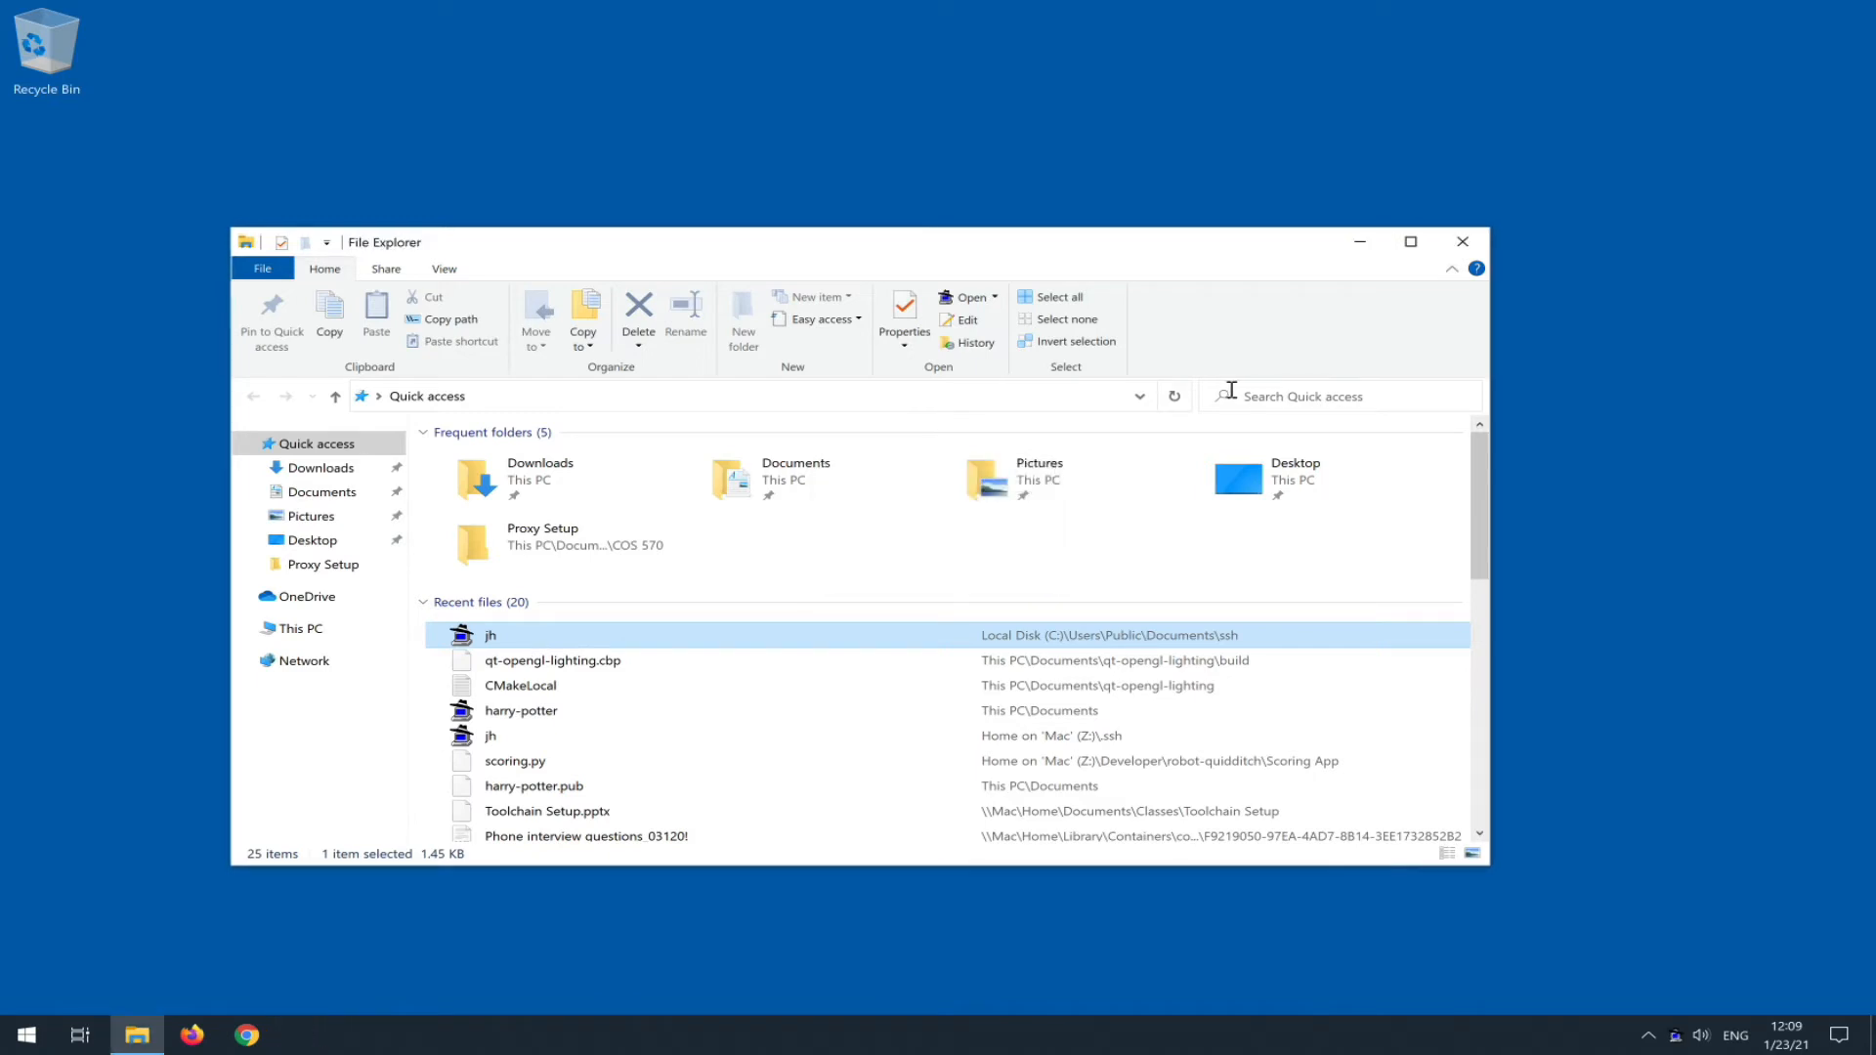
click(1472, 240)
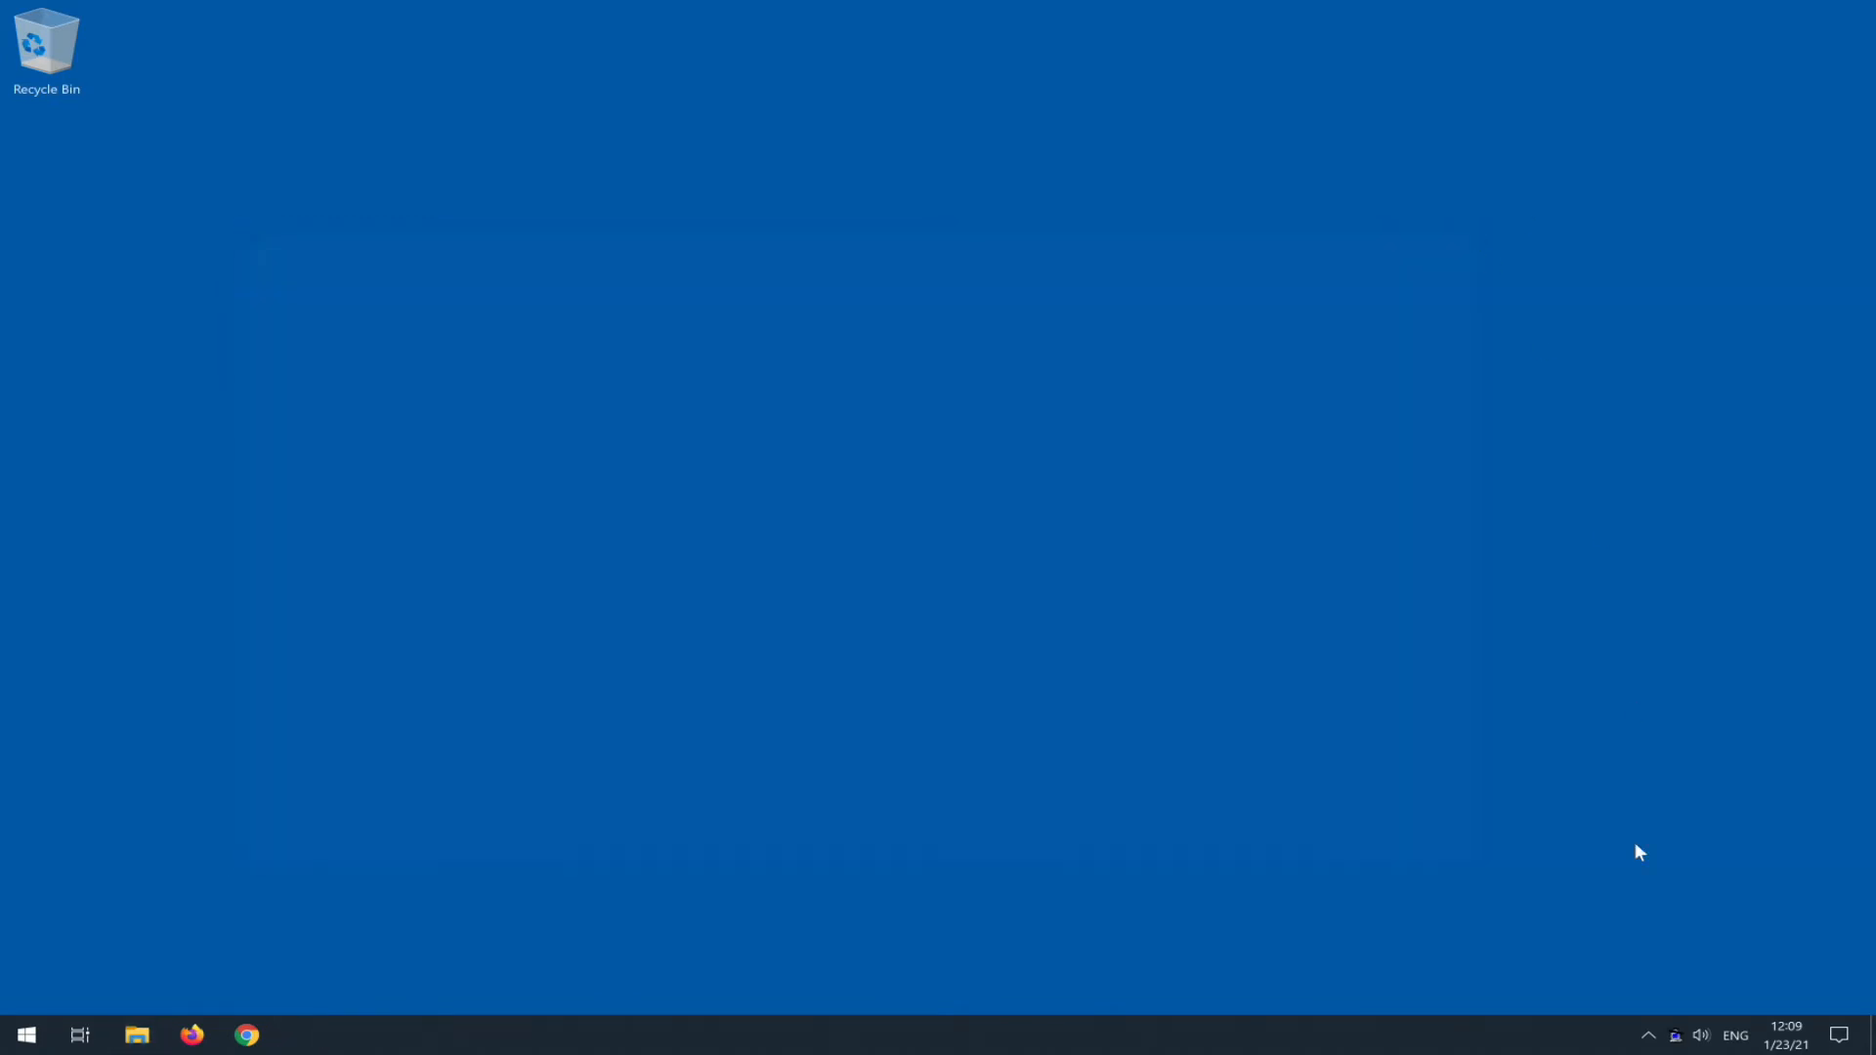
double_click(1676, 1033)
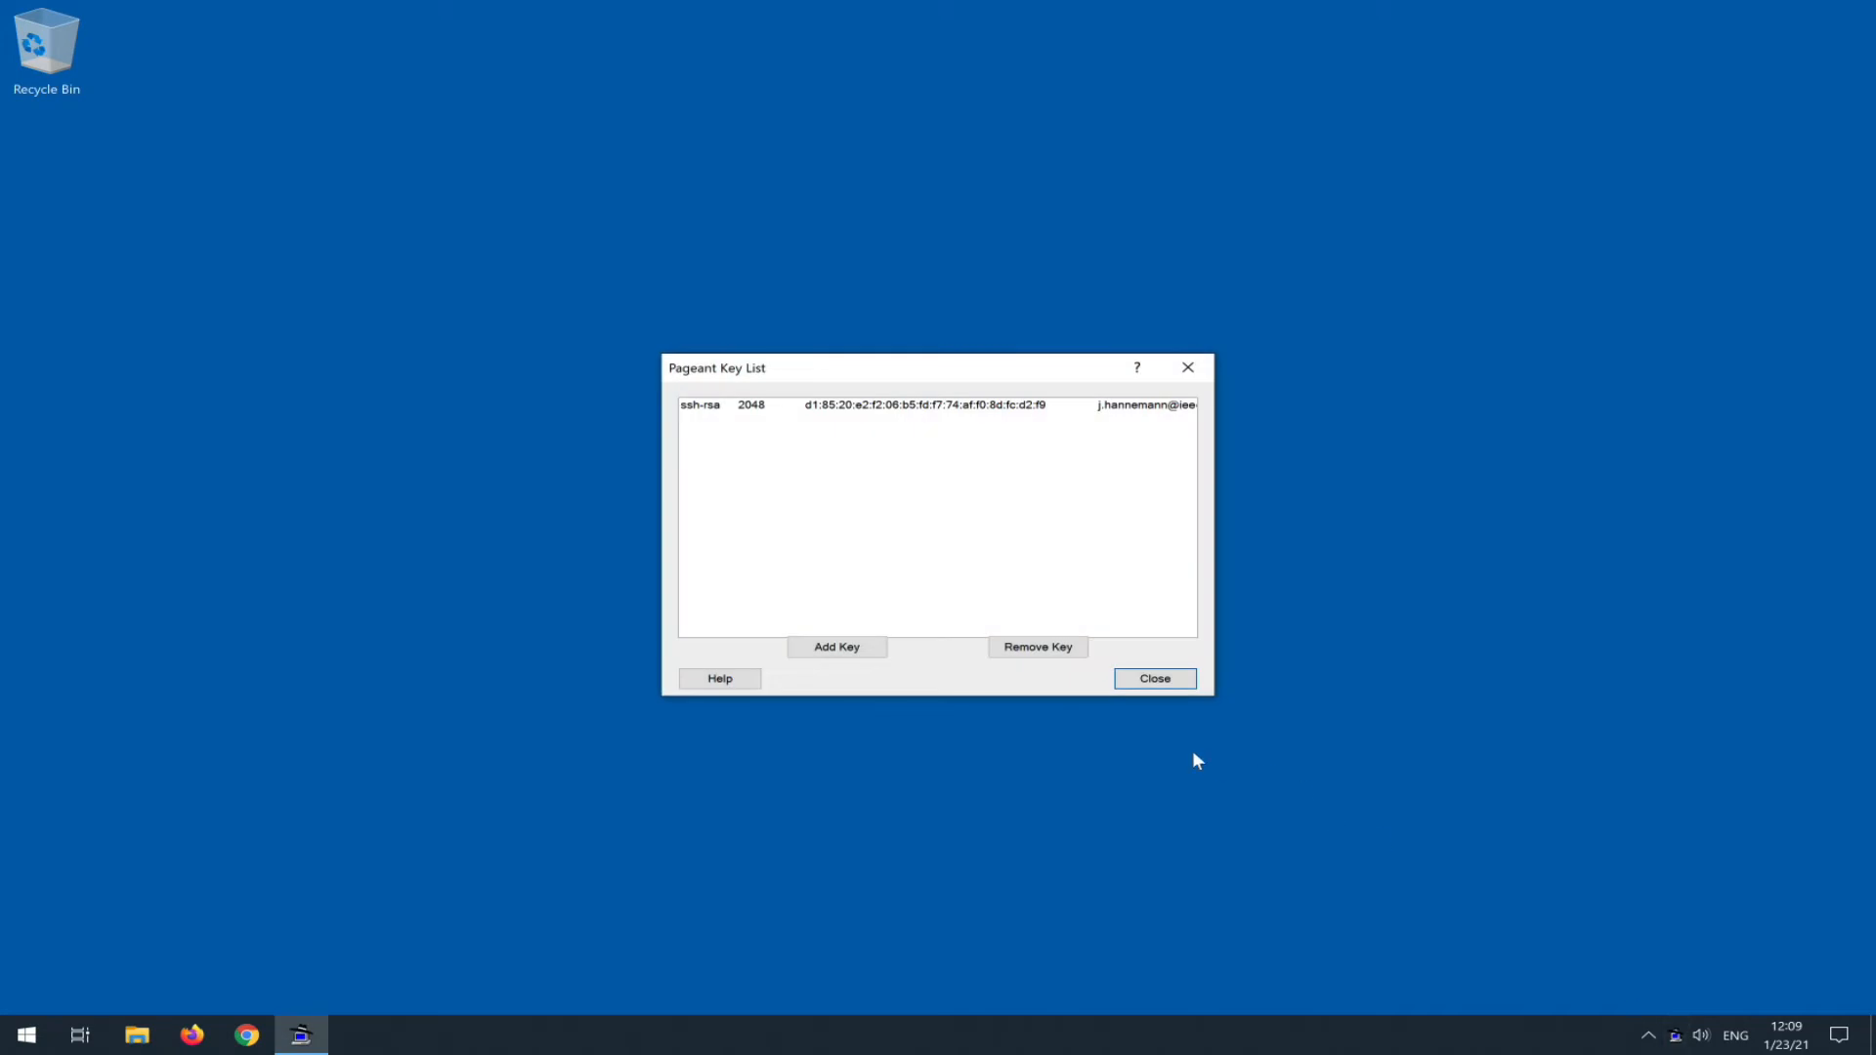
click(1154, 682)
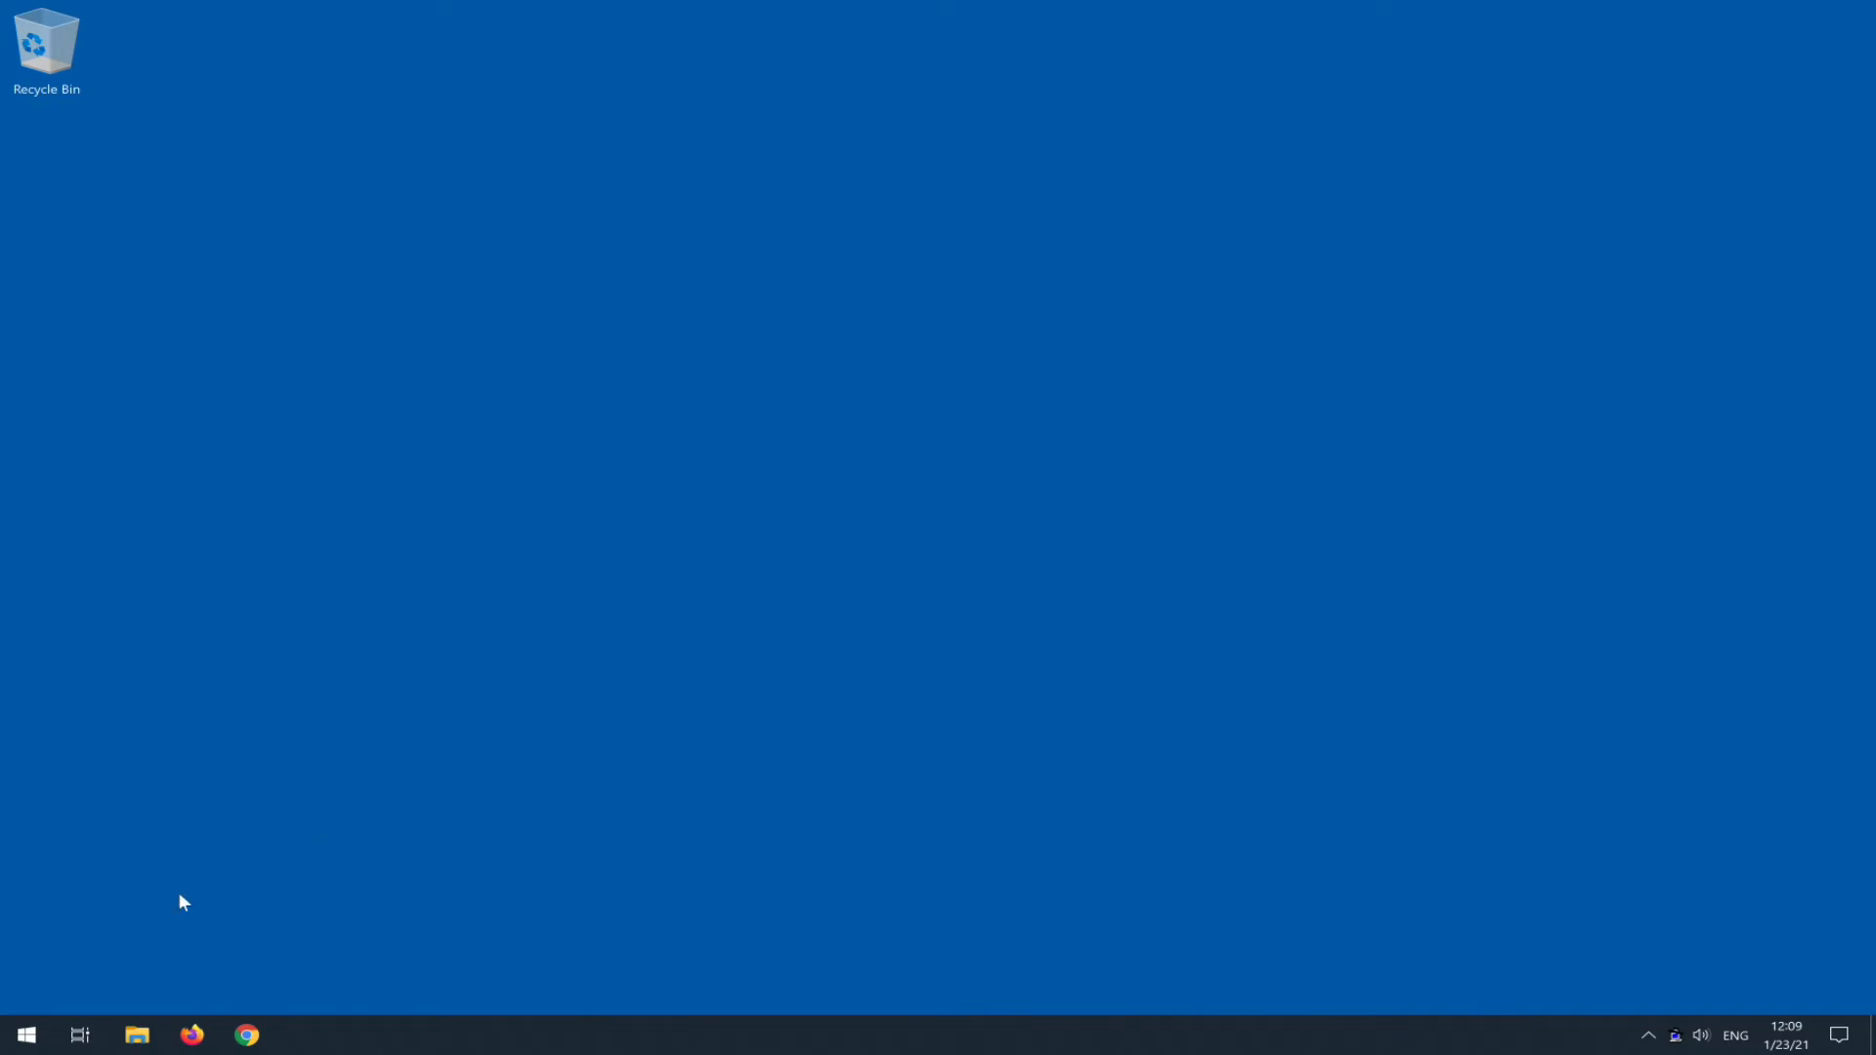
Step: Find and launch Unity Hub
click(26, 1036)
text(utility)
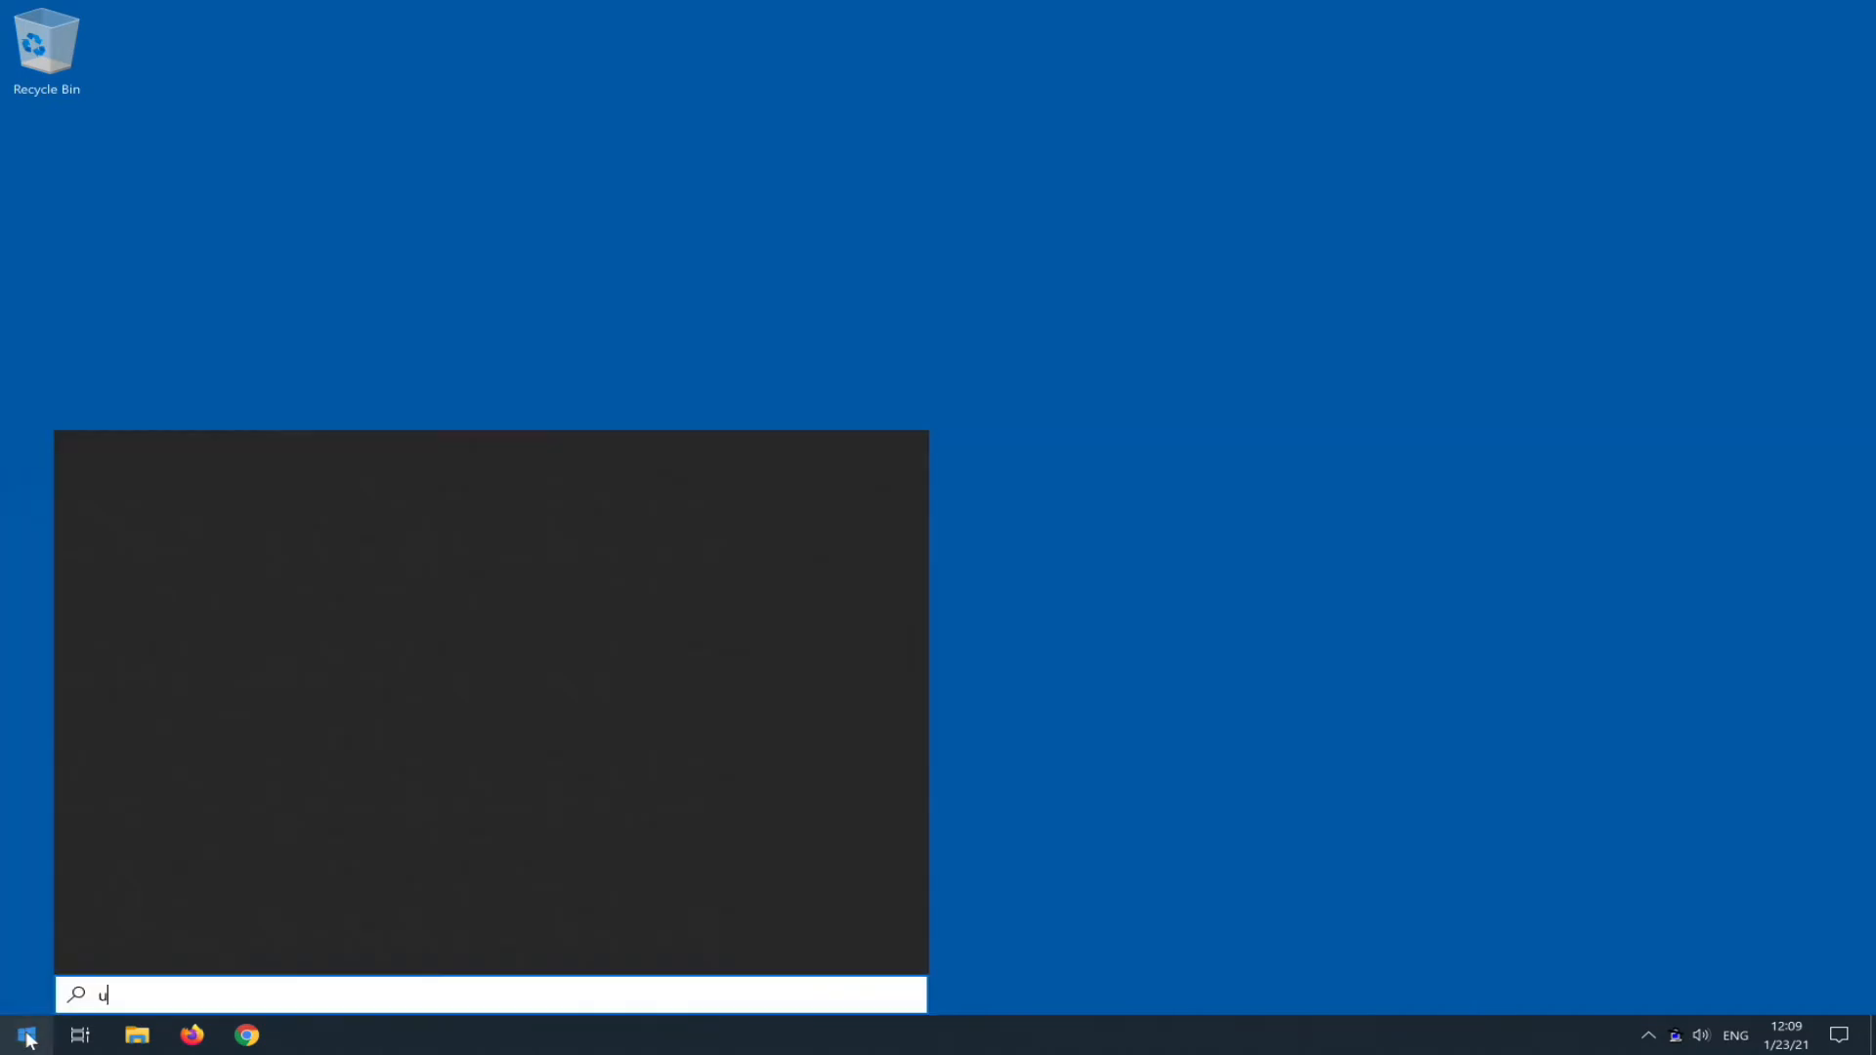
key(Return)
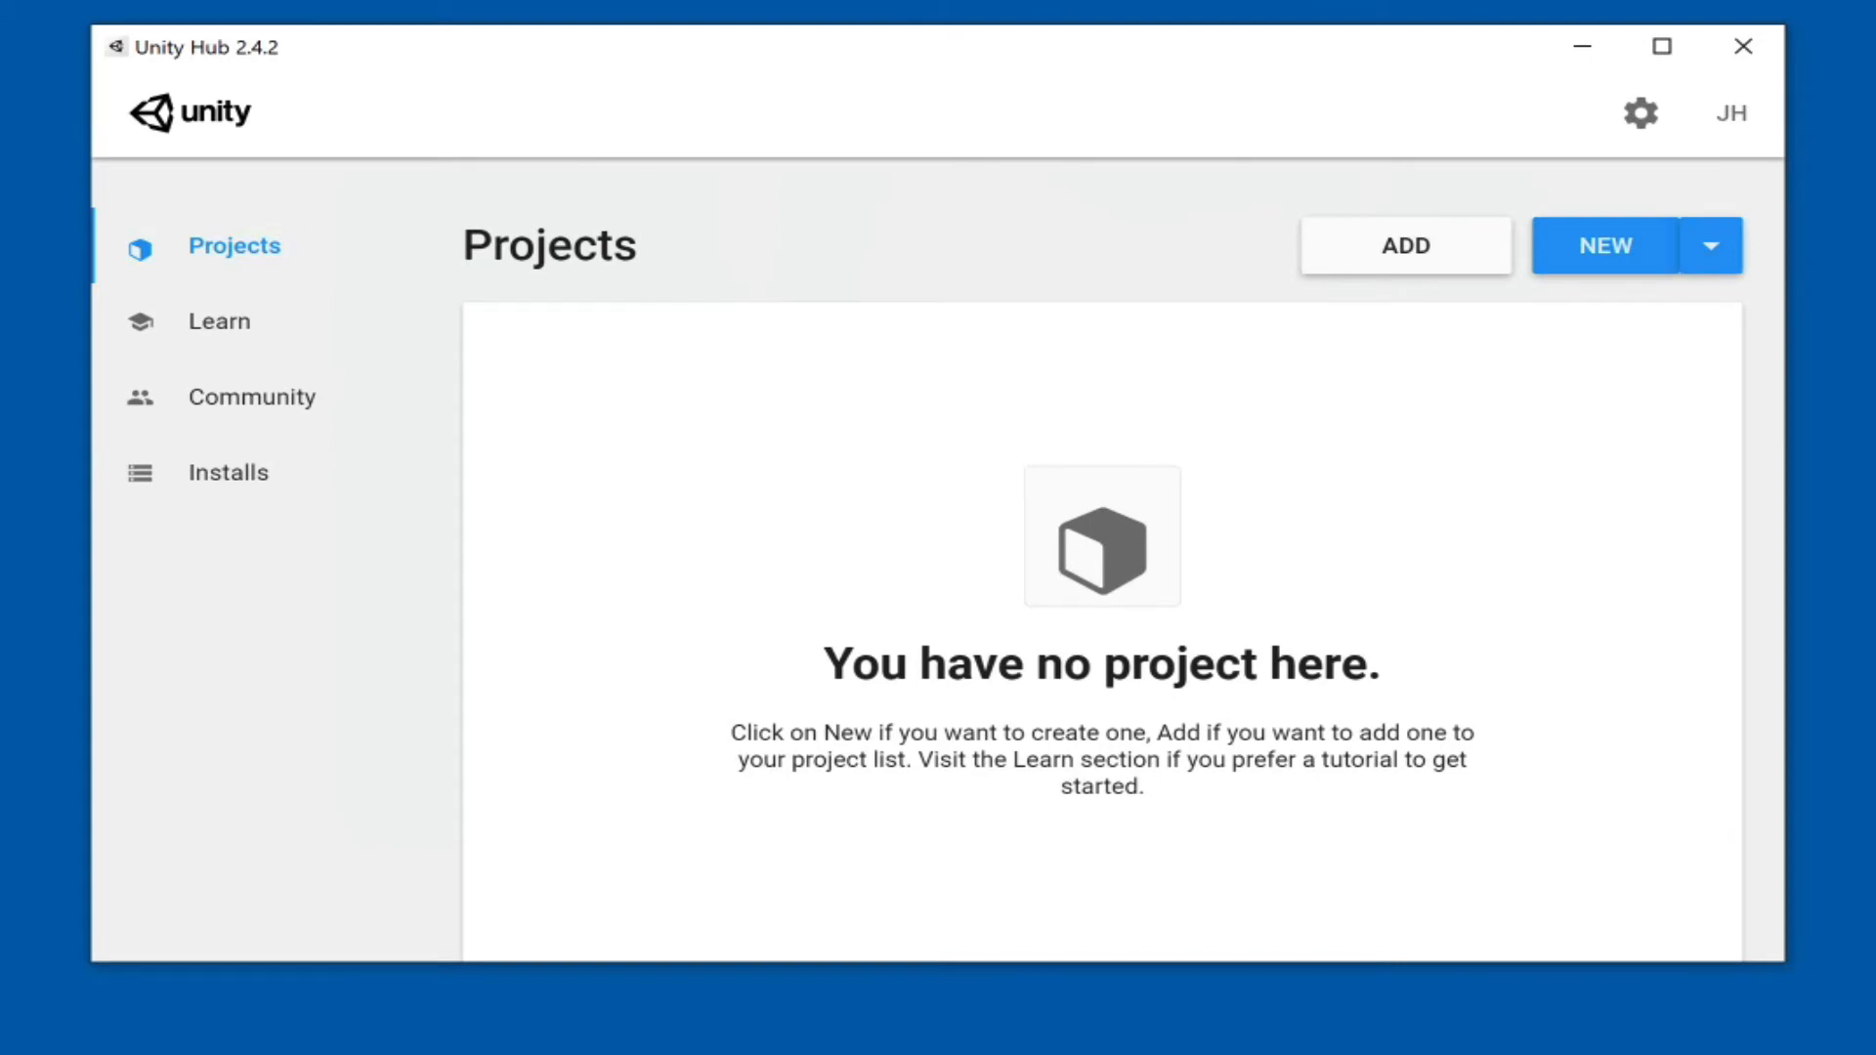
Step: Create a new 3D project named "Roll a Ball" with Unity version 2019.4.18f1
click(1710, 247)
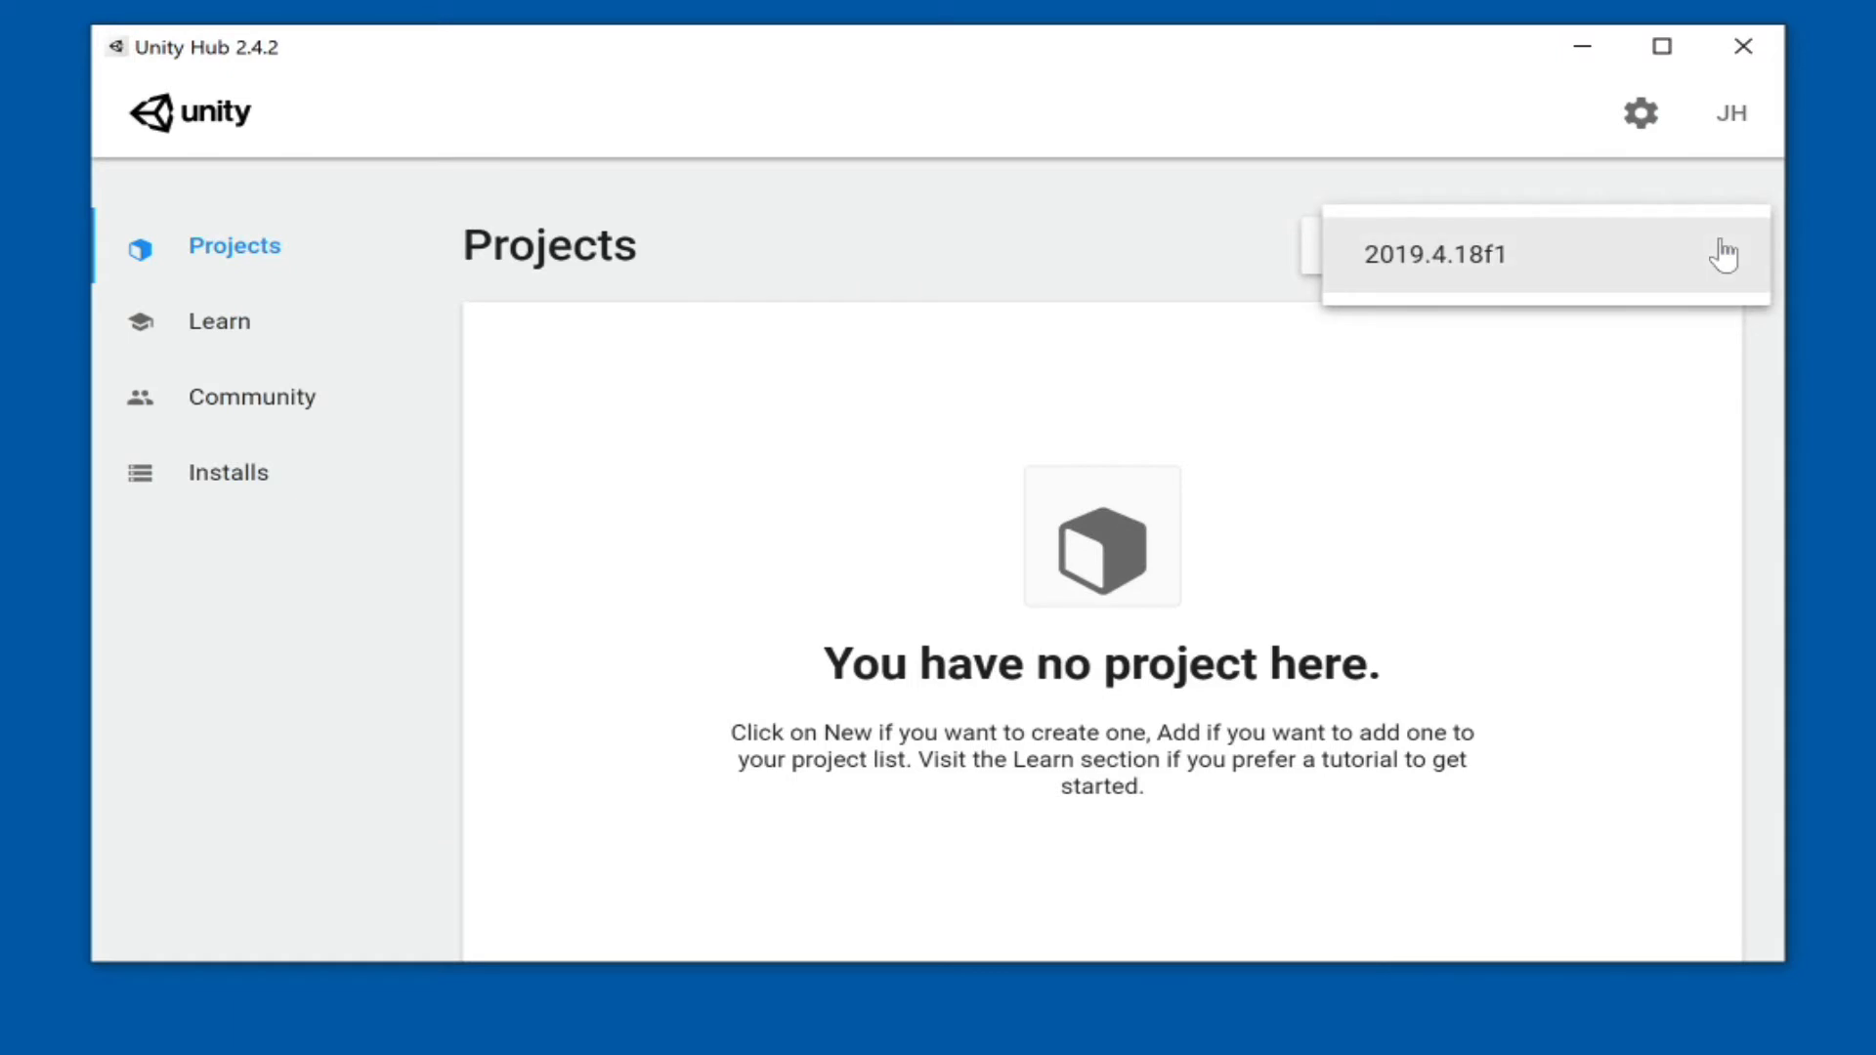
click(1496, 256)
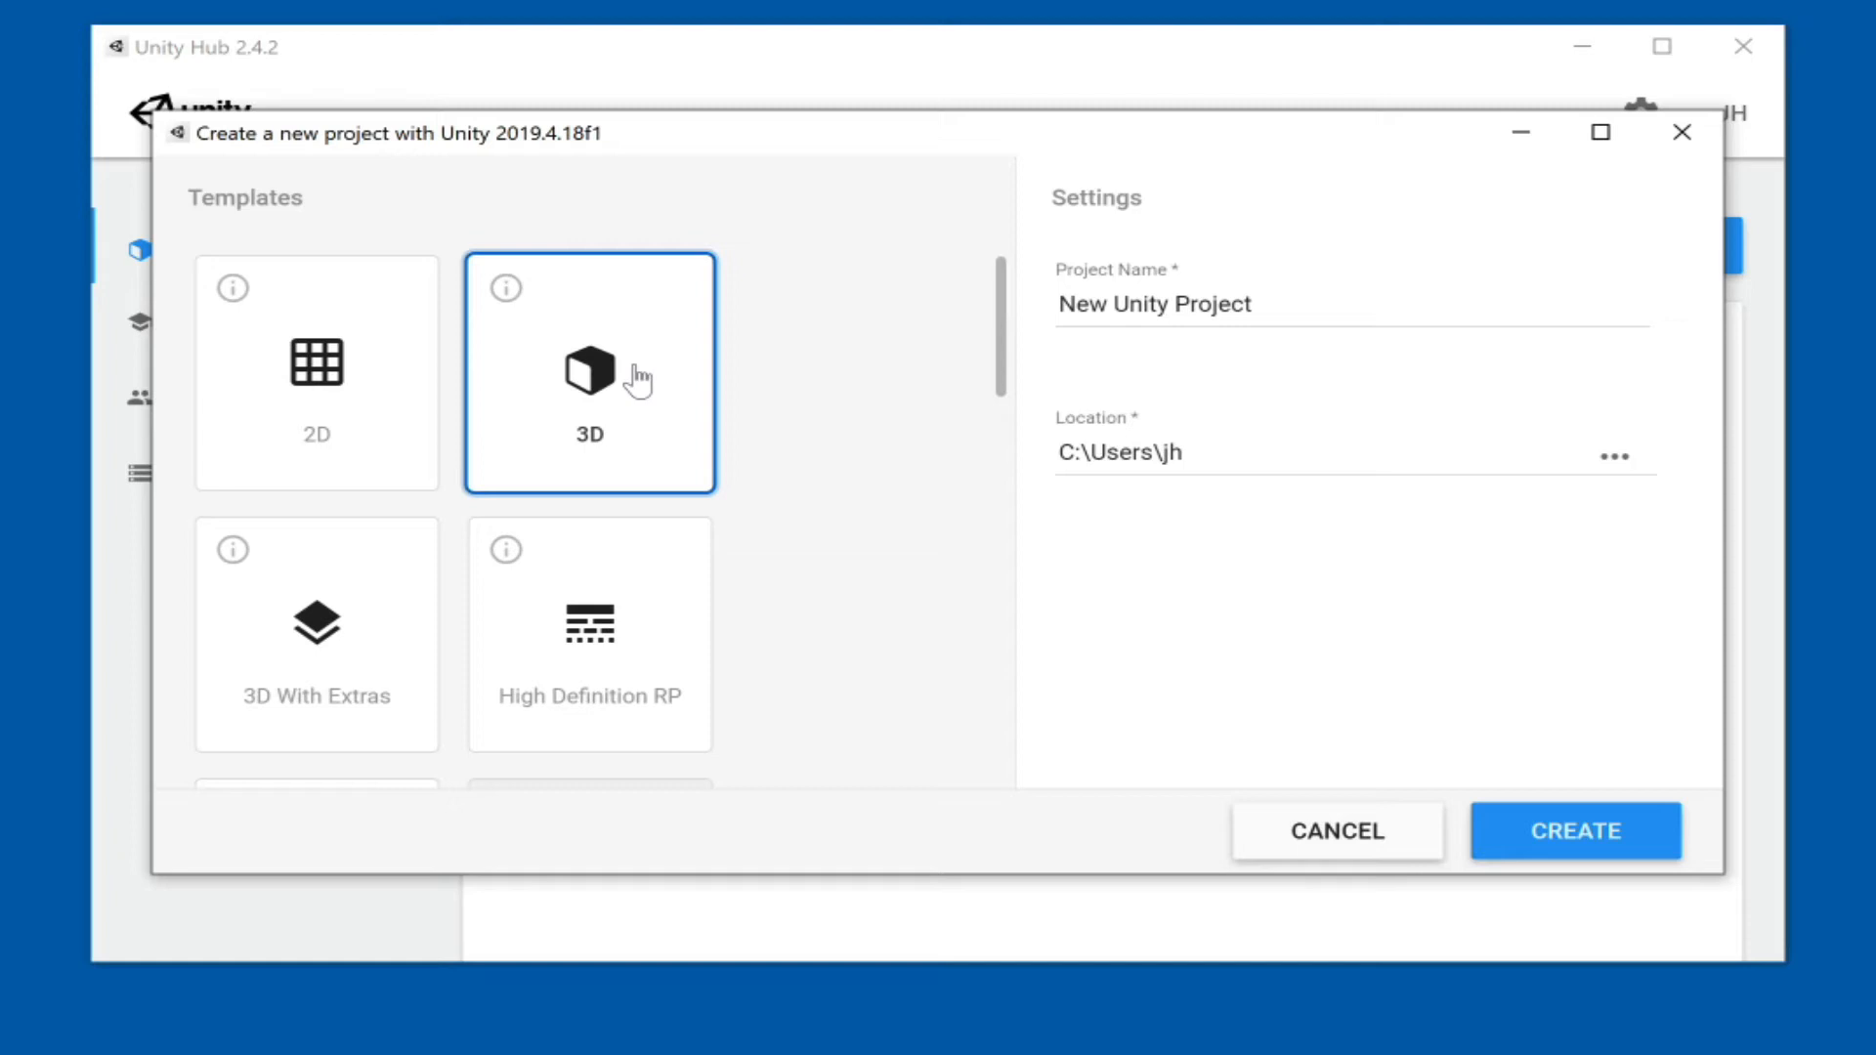
click(1200, 301)
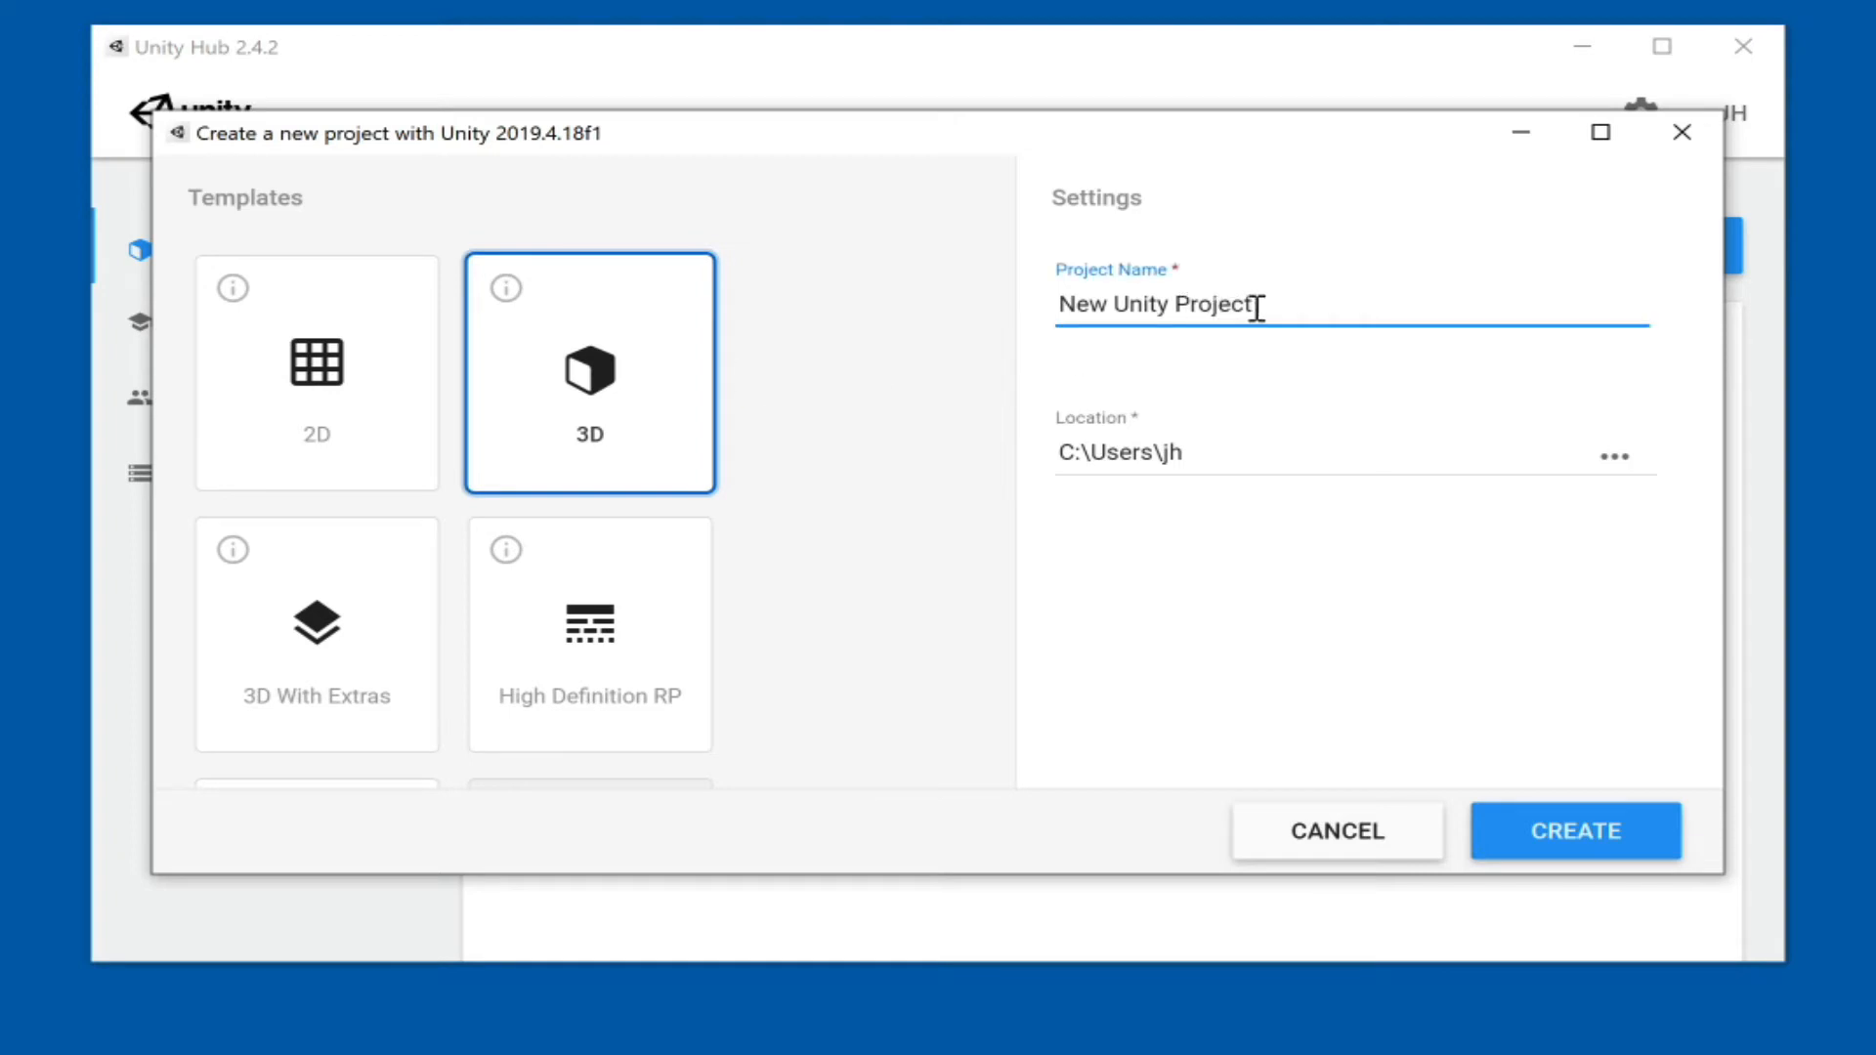
drag(1258, 308, 1025, 302)
text(Roll )
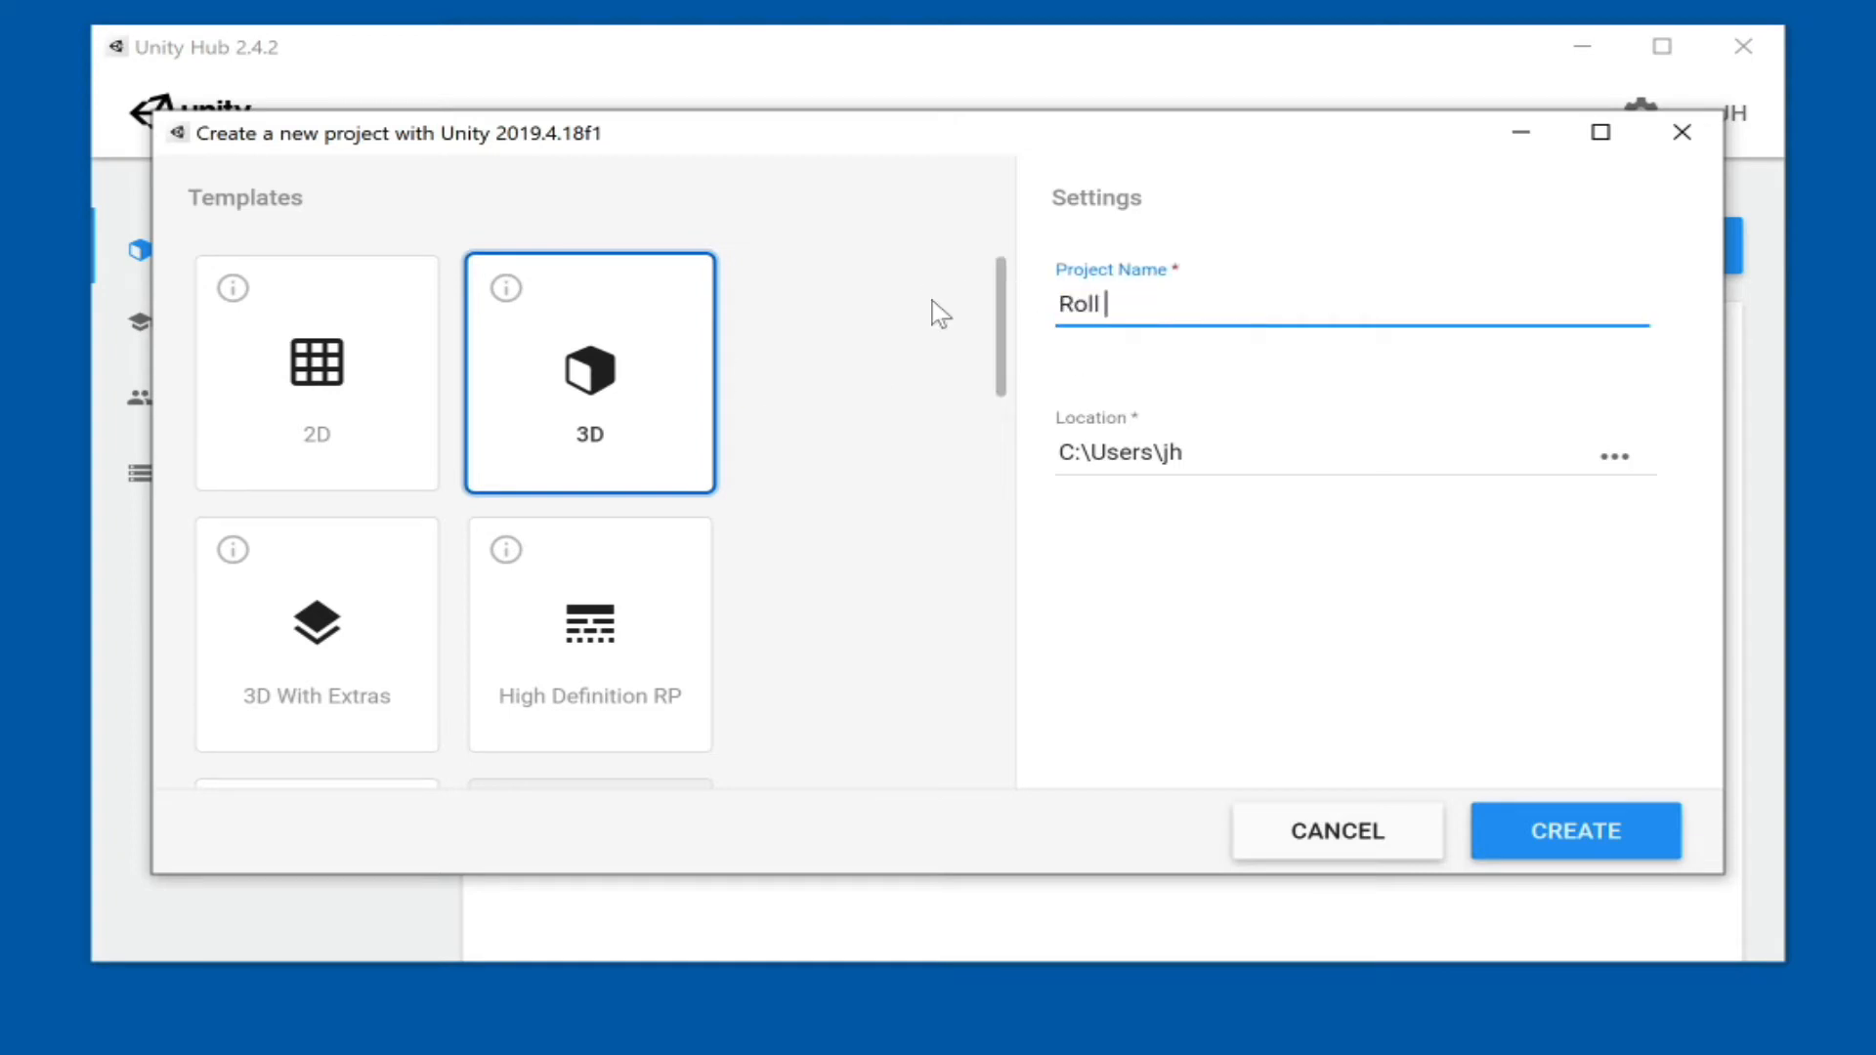
text(a Ball)
click(1594, 832)
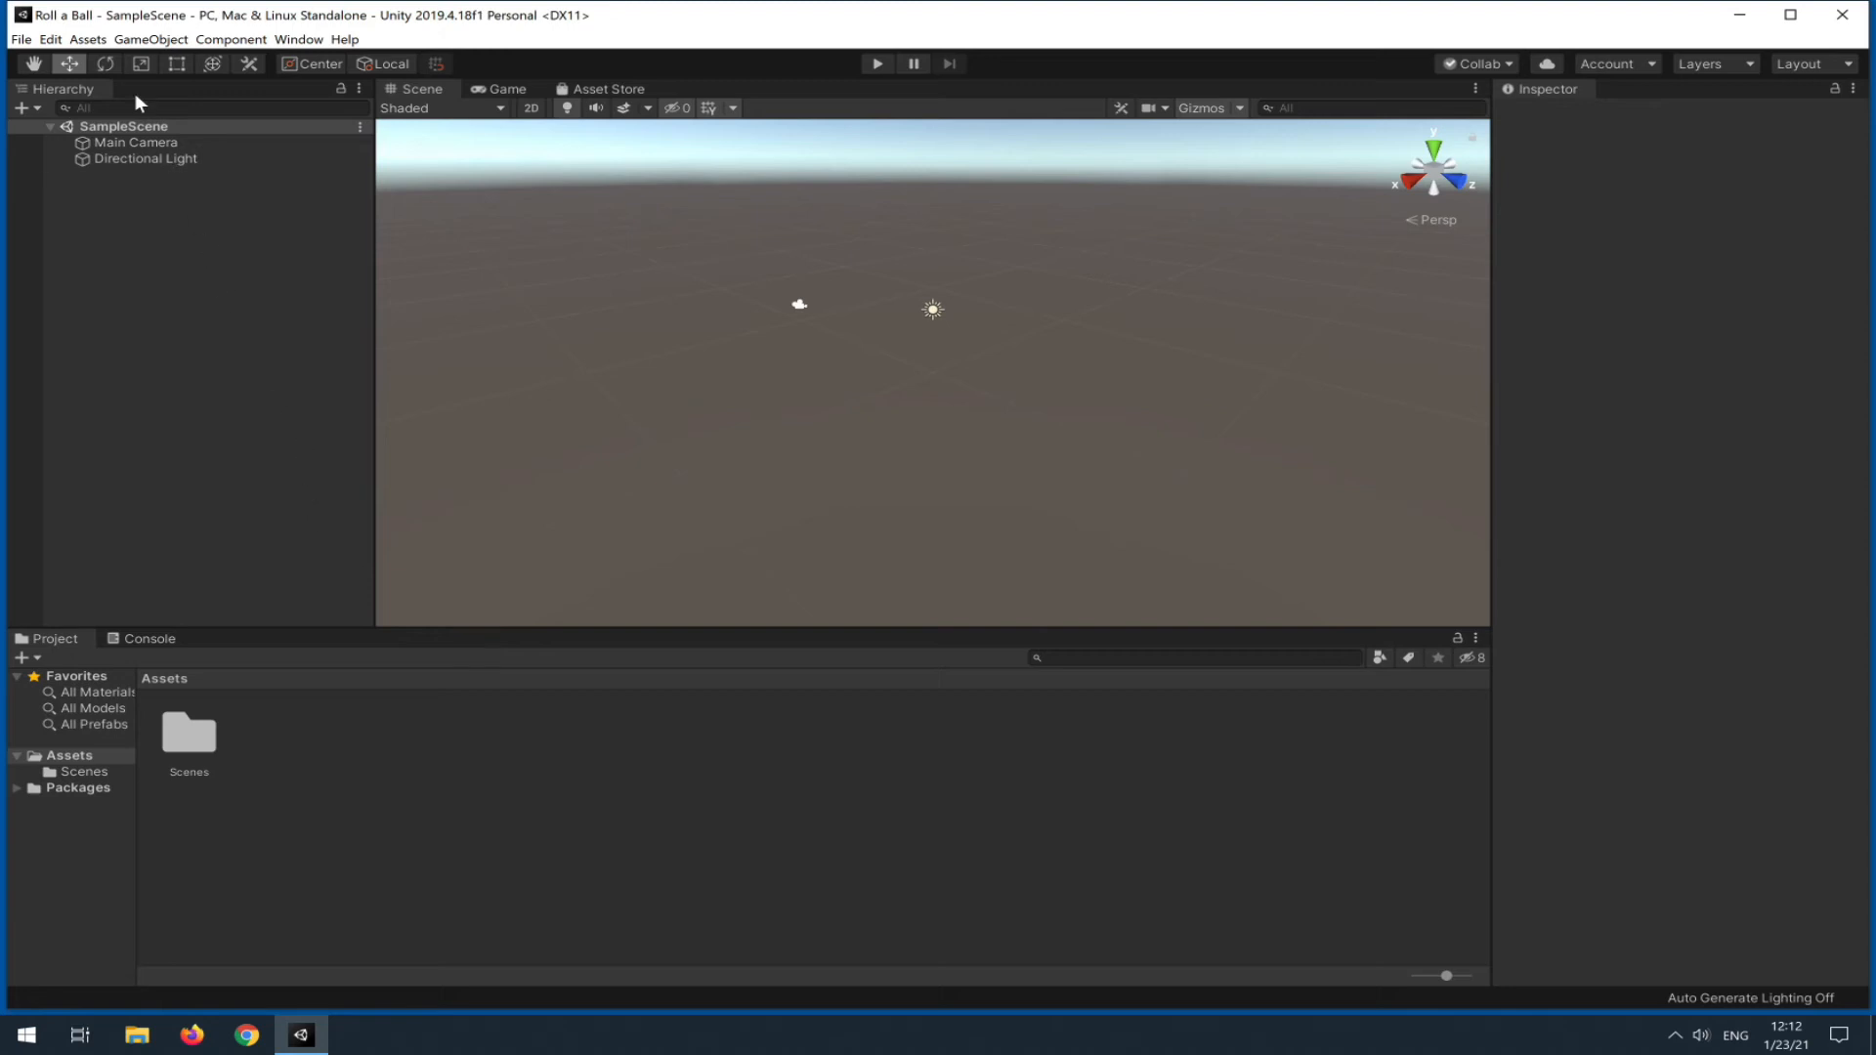
Step: Open the Editor section of the project settings and examine the Version Control mode options
click(51, 39)
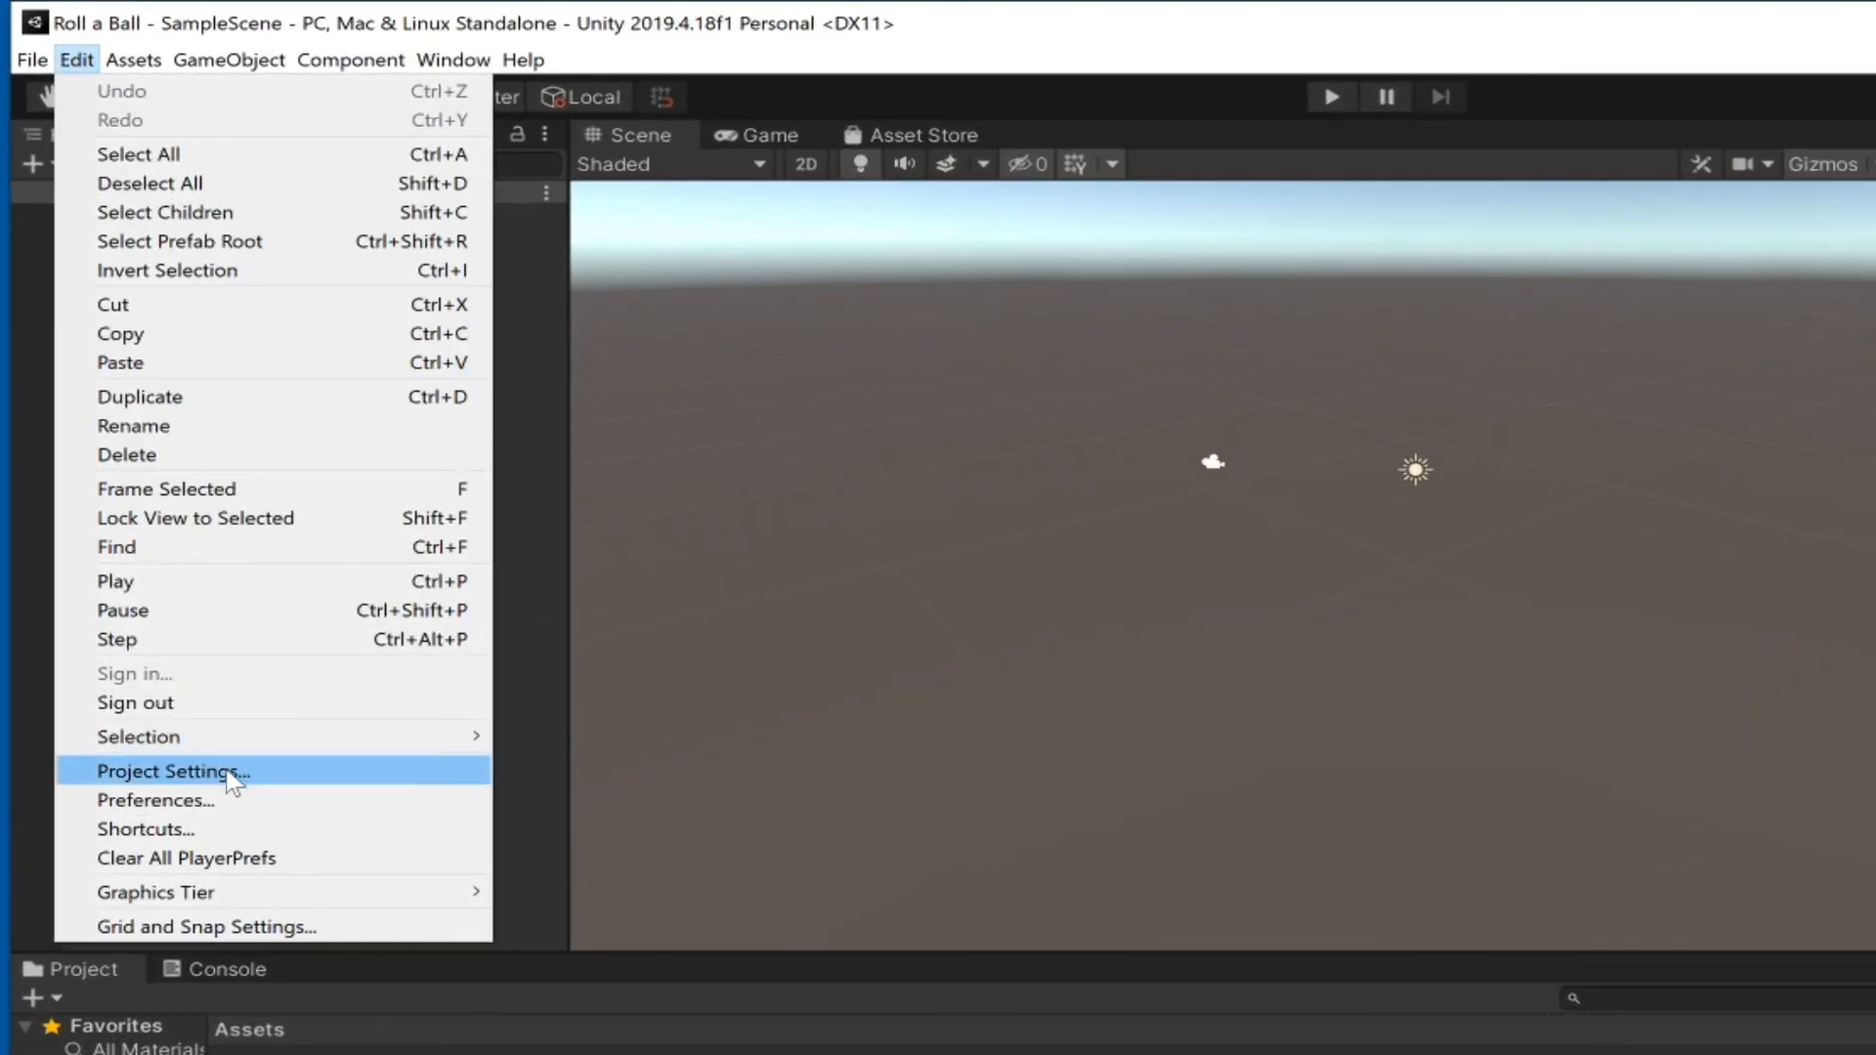
click(283, 770)
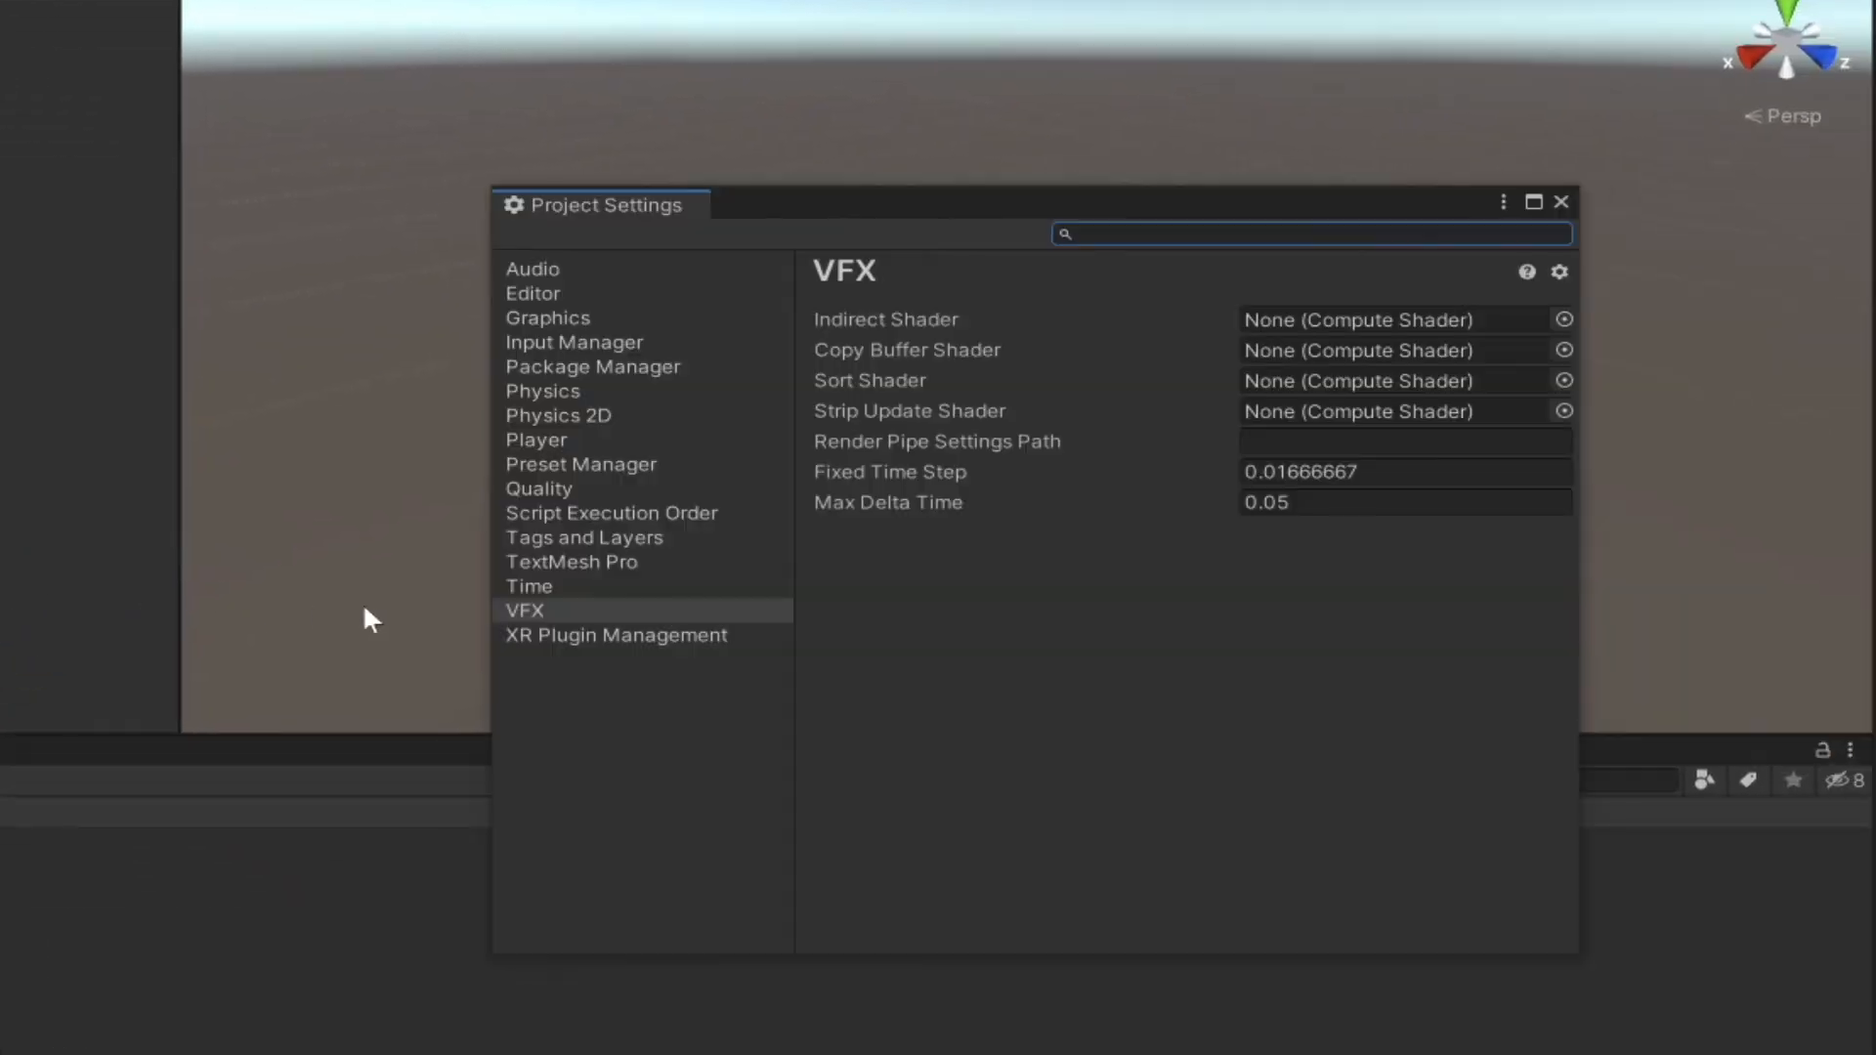
click(534, 293)
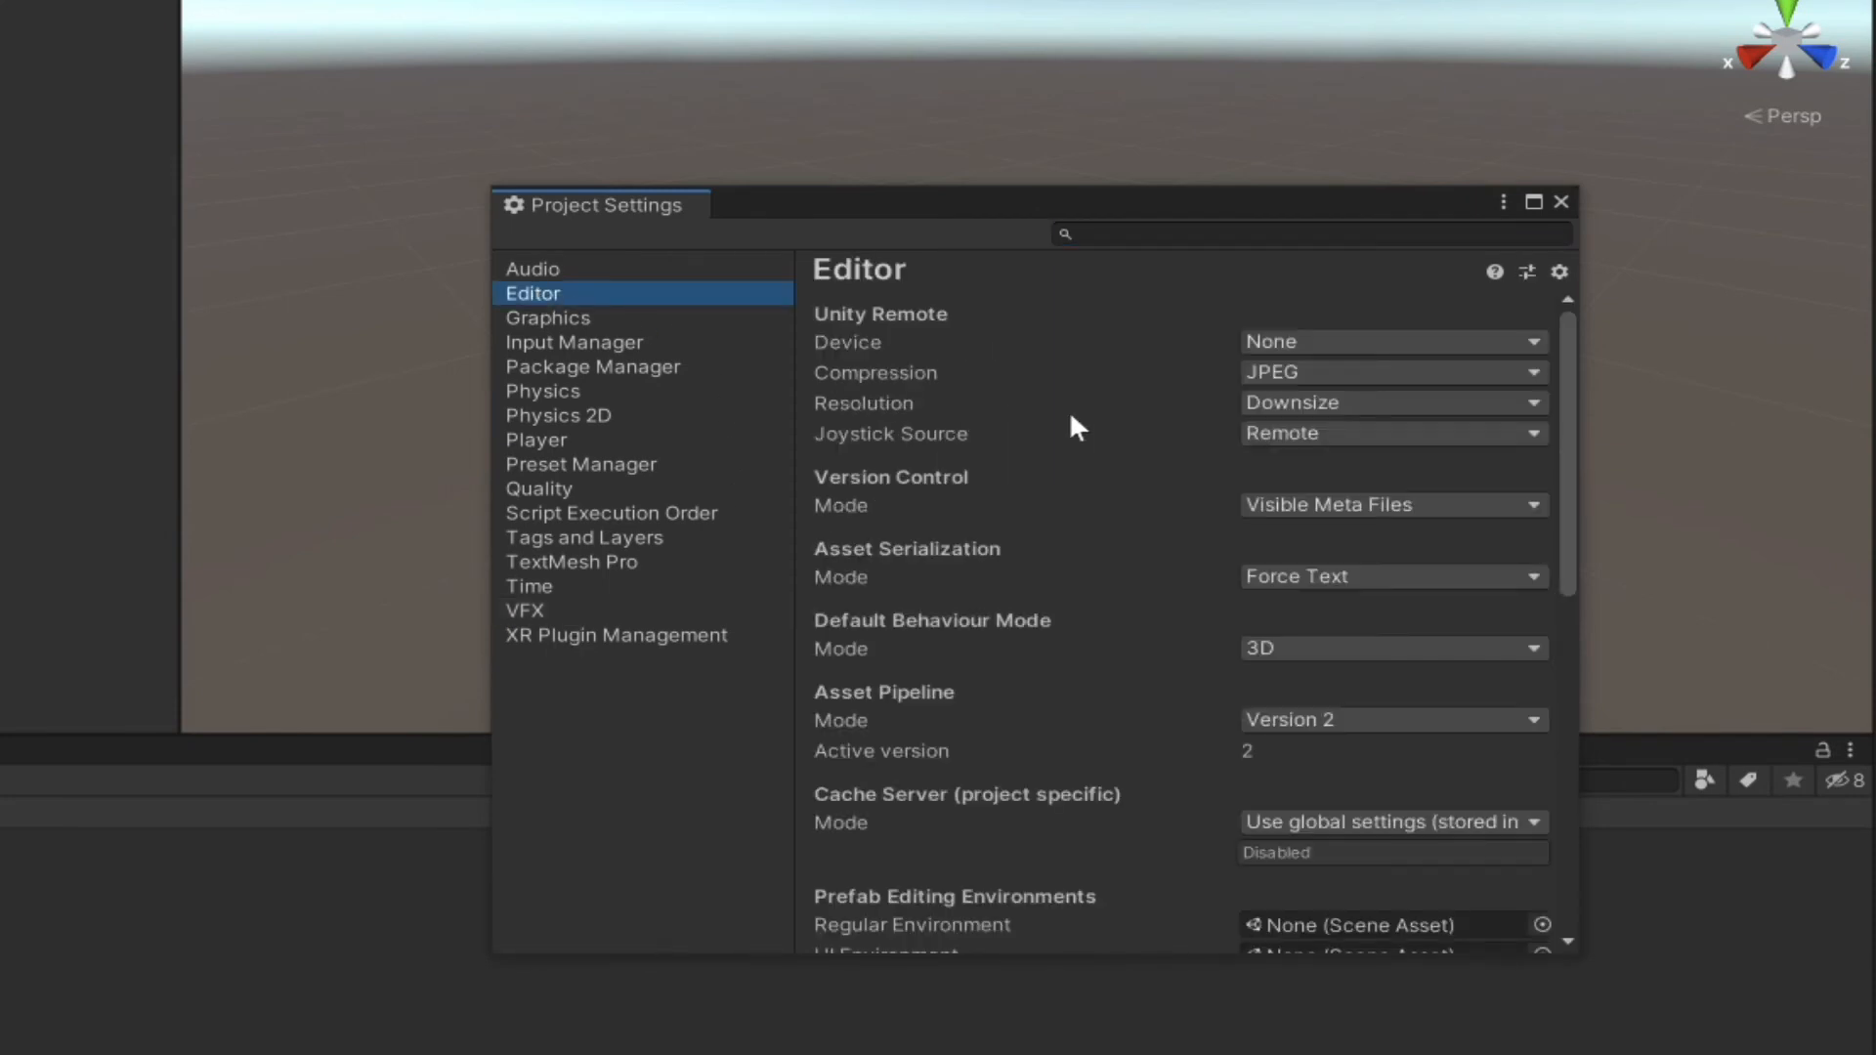
scroll(1130, 440, down, 3)
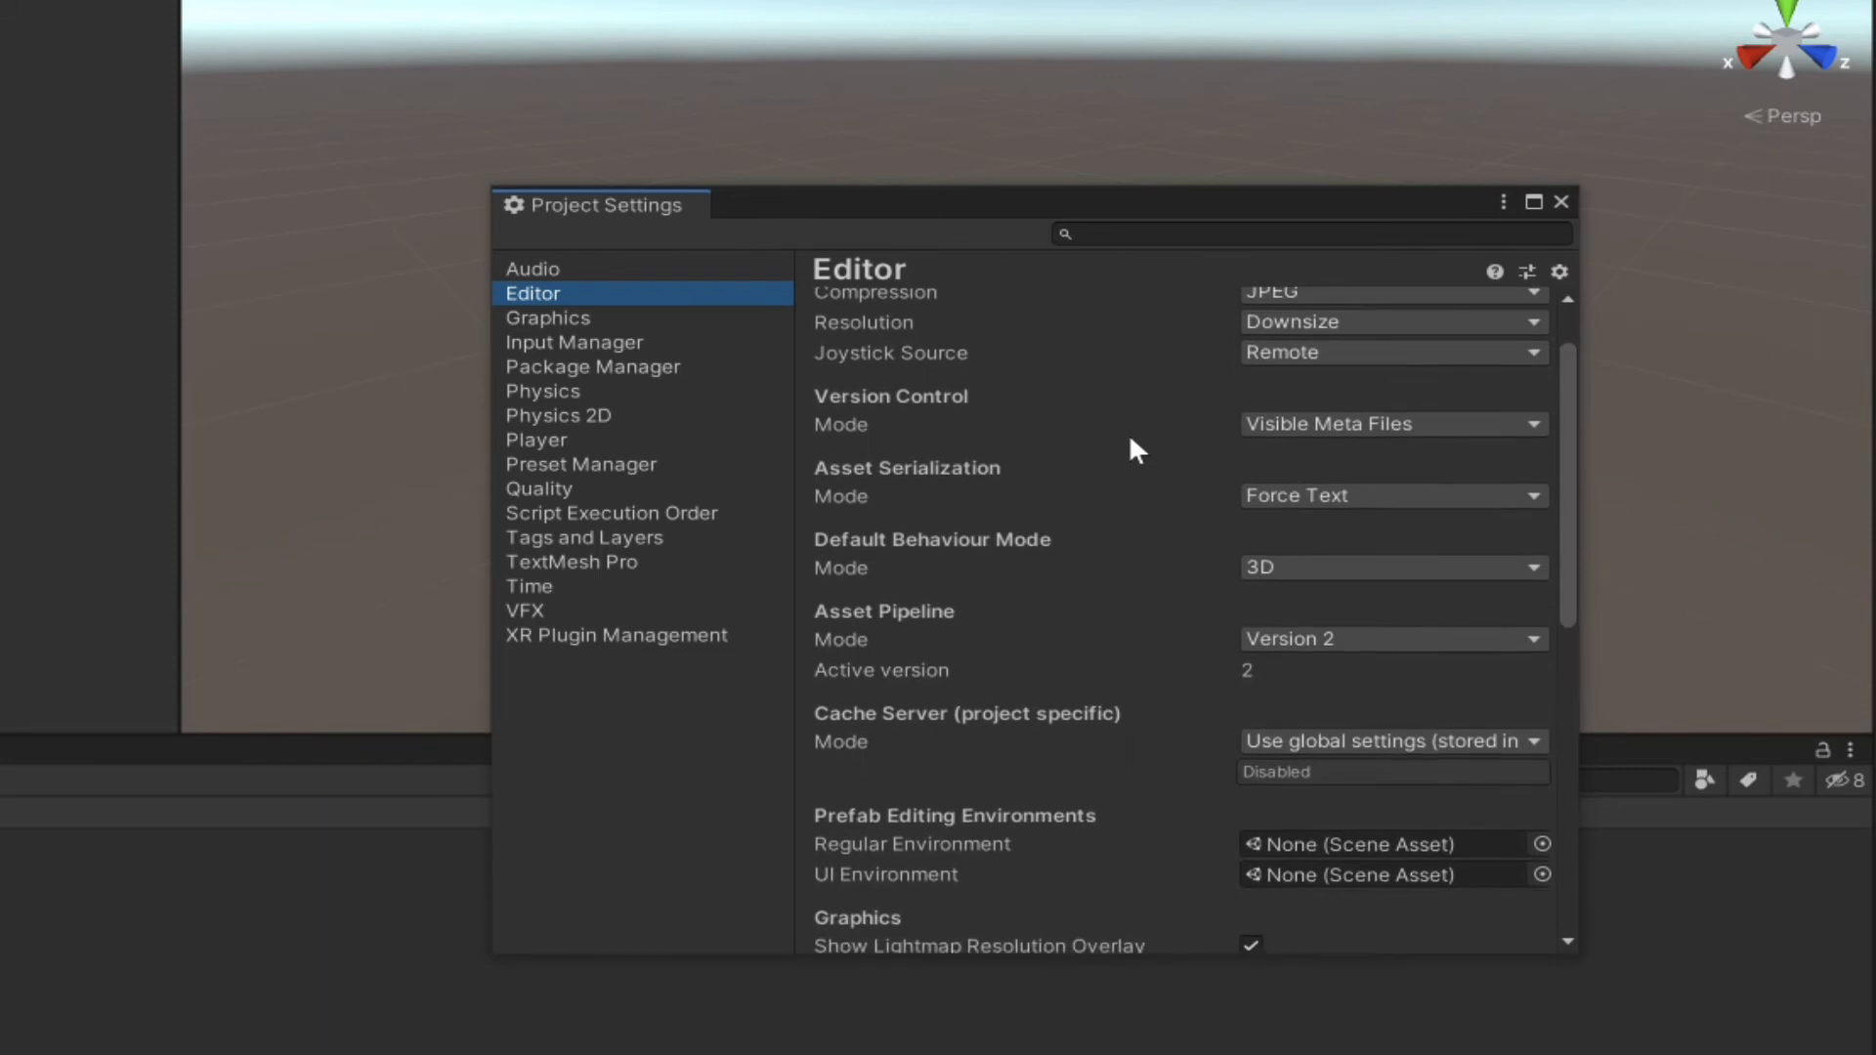
scroll(1133, 449, up, 3)
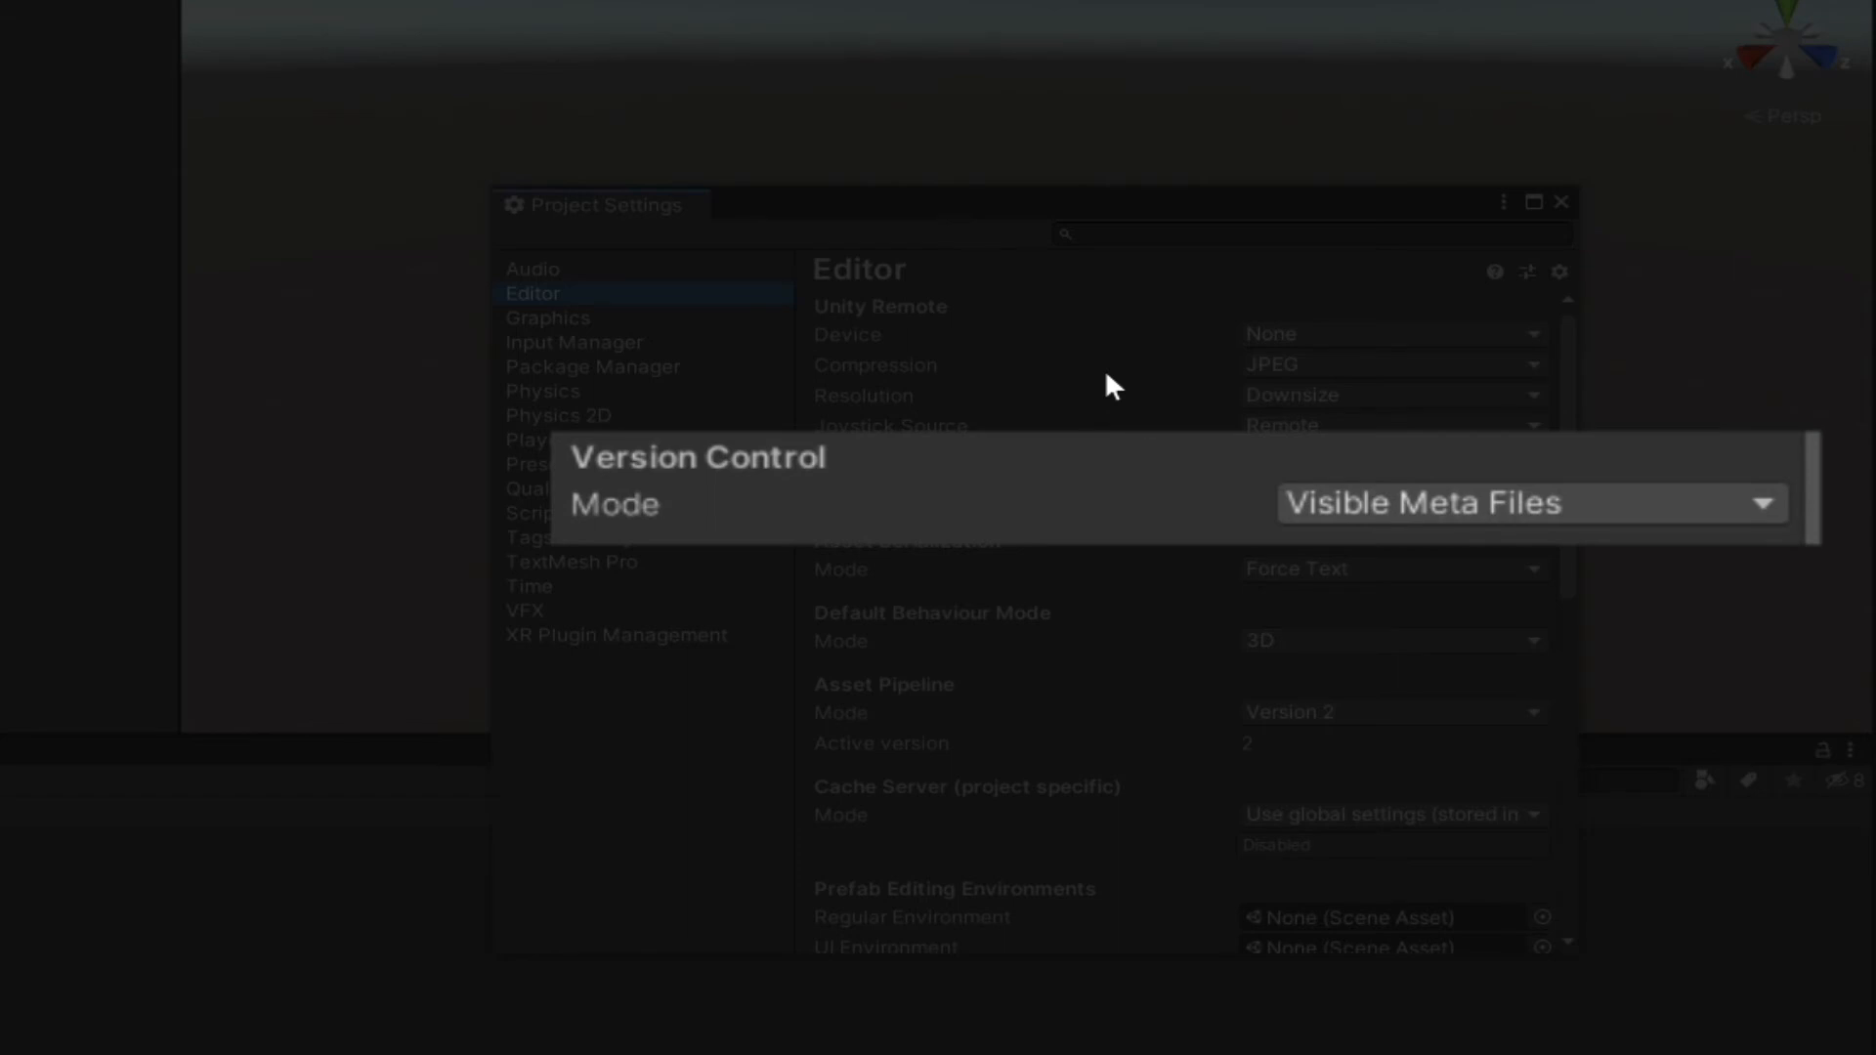
click(1421, 496)
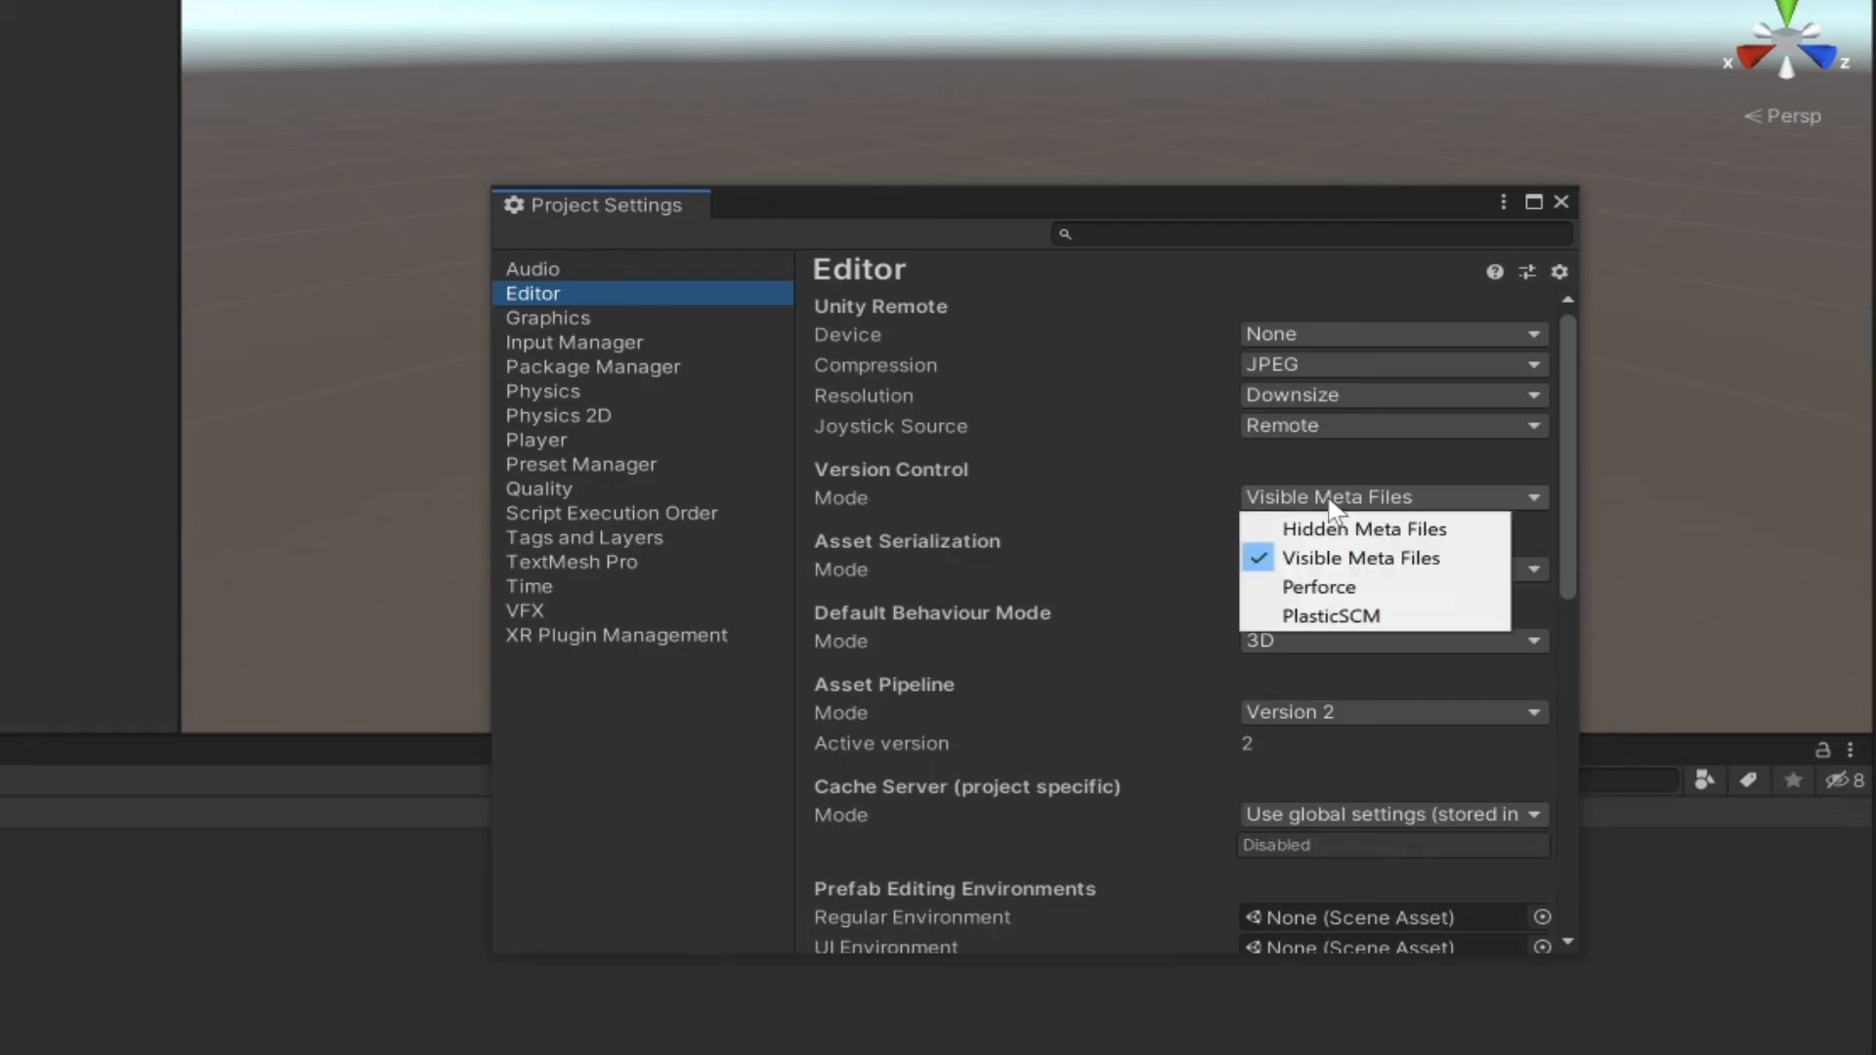
click(1191, 465)
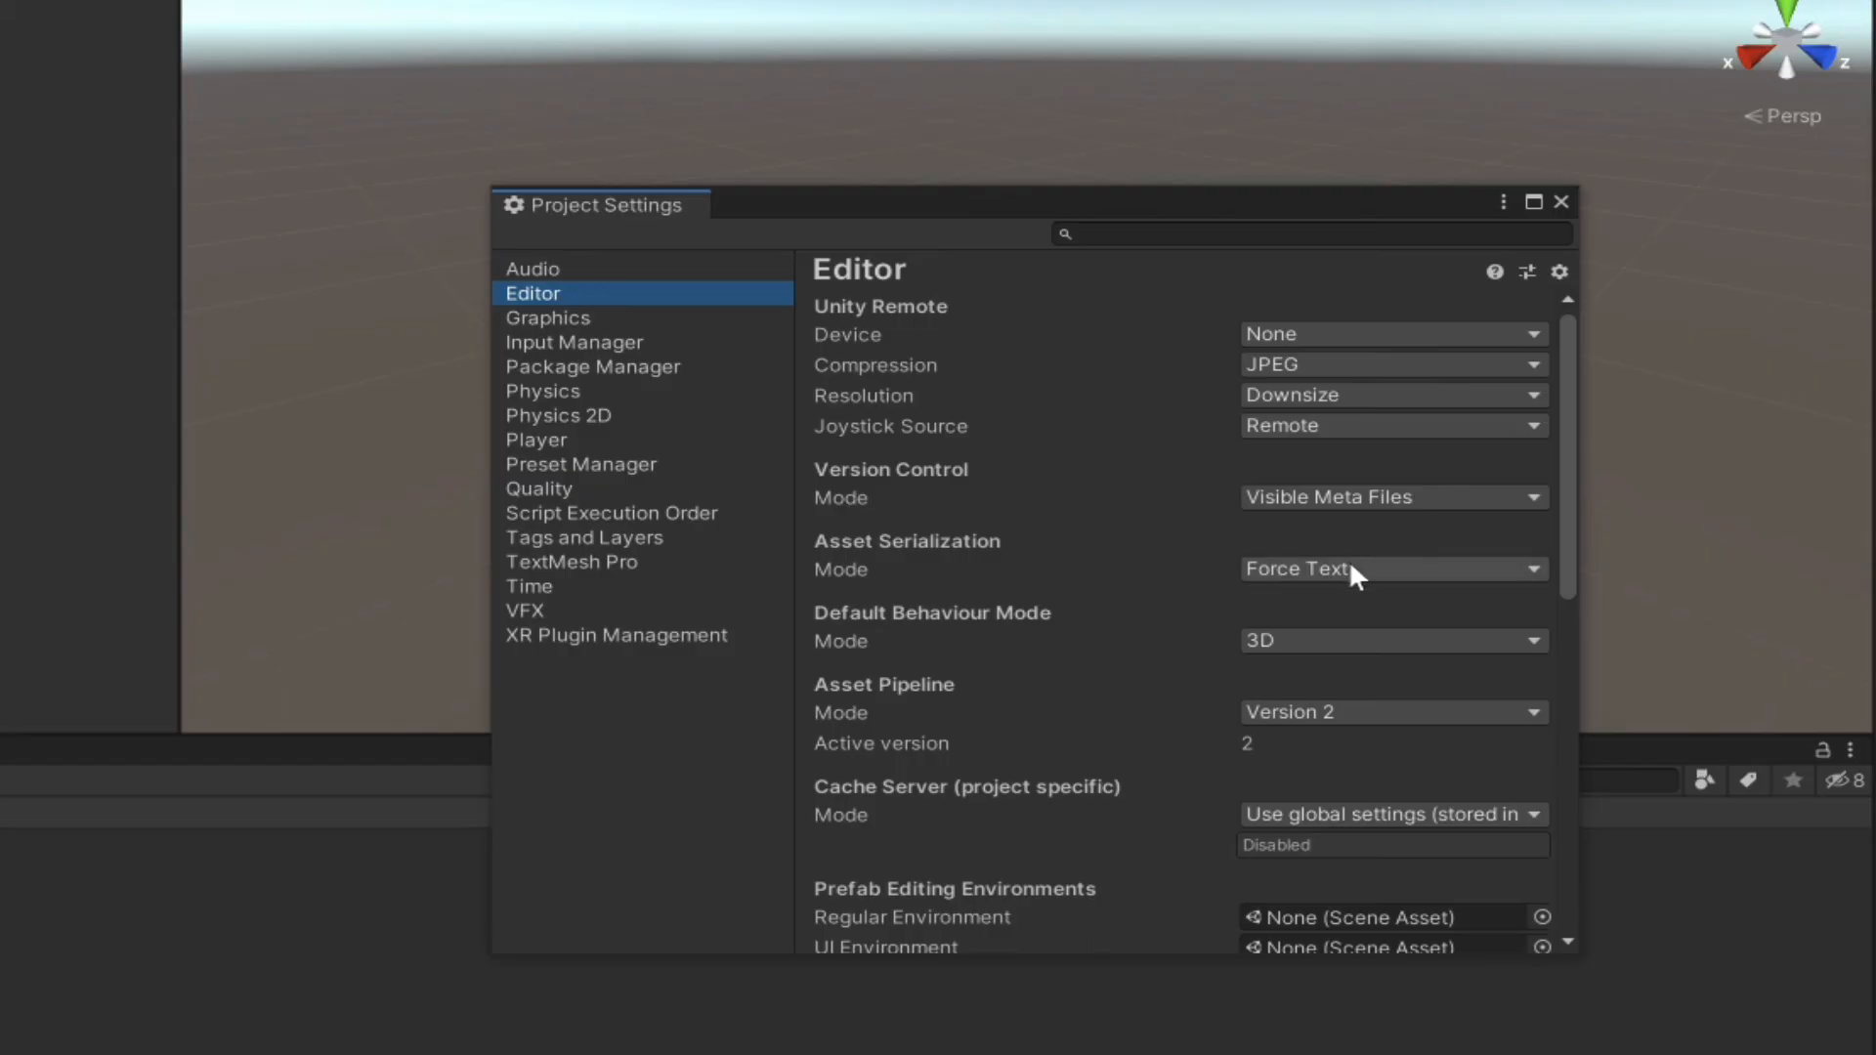
Step: Examine the Asset Serialization mode options and close the project settings
click(1353, 569)
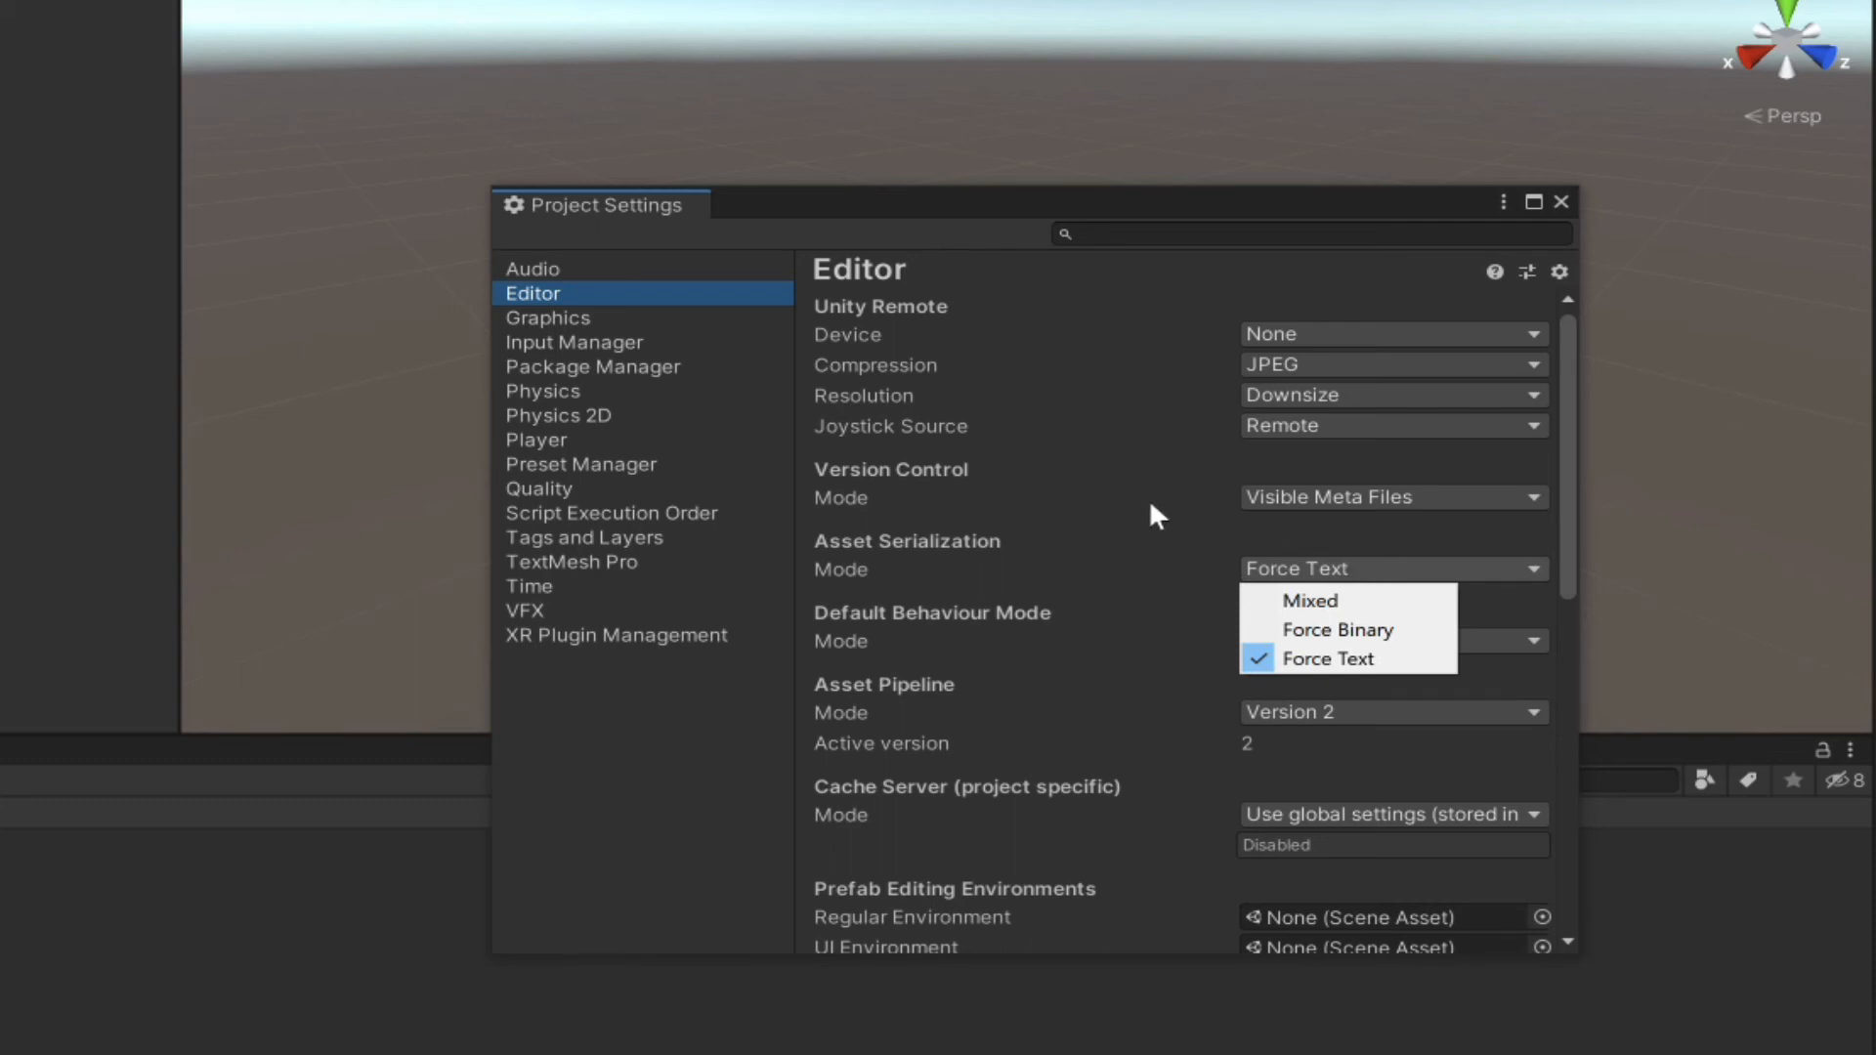
click(1097, 526)
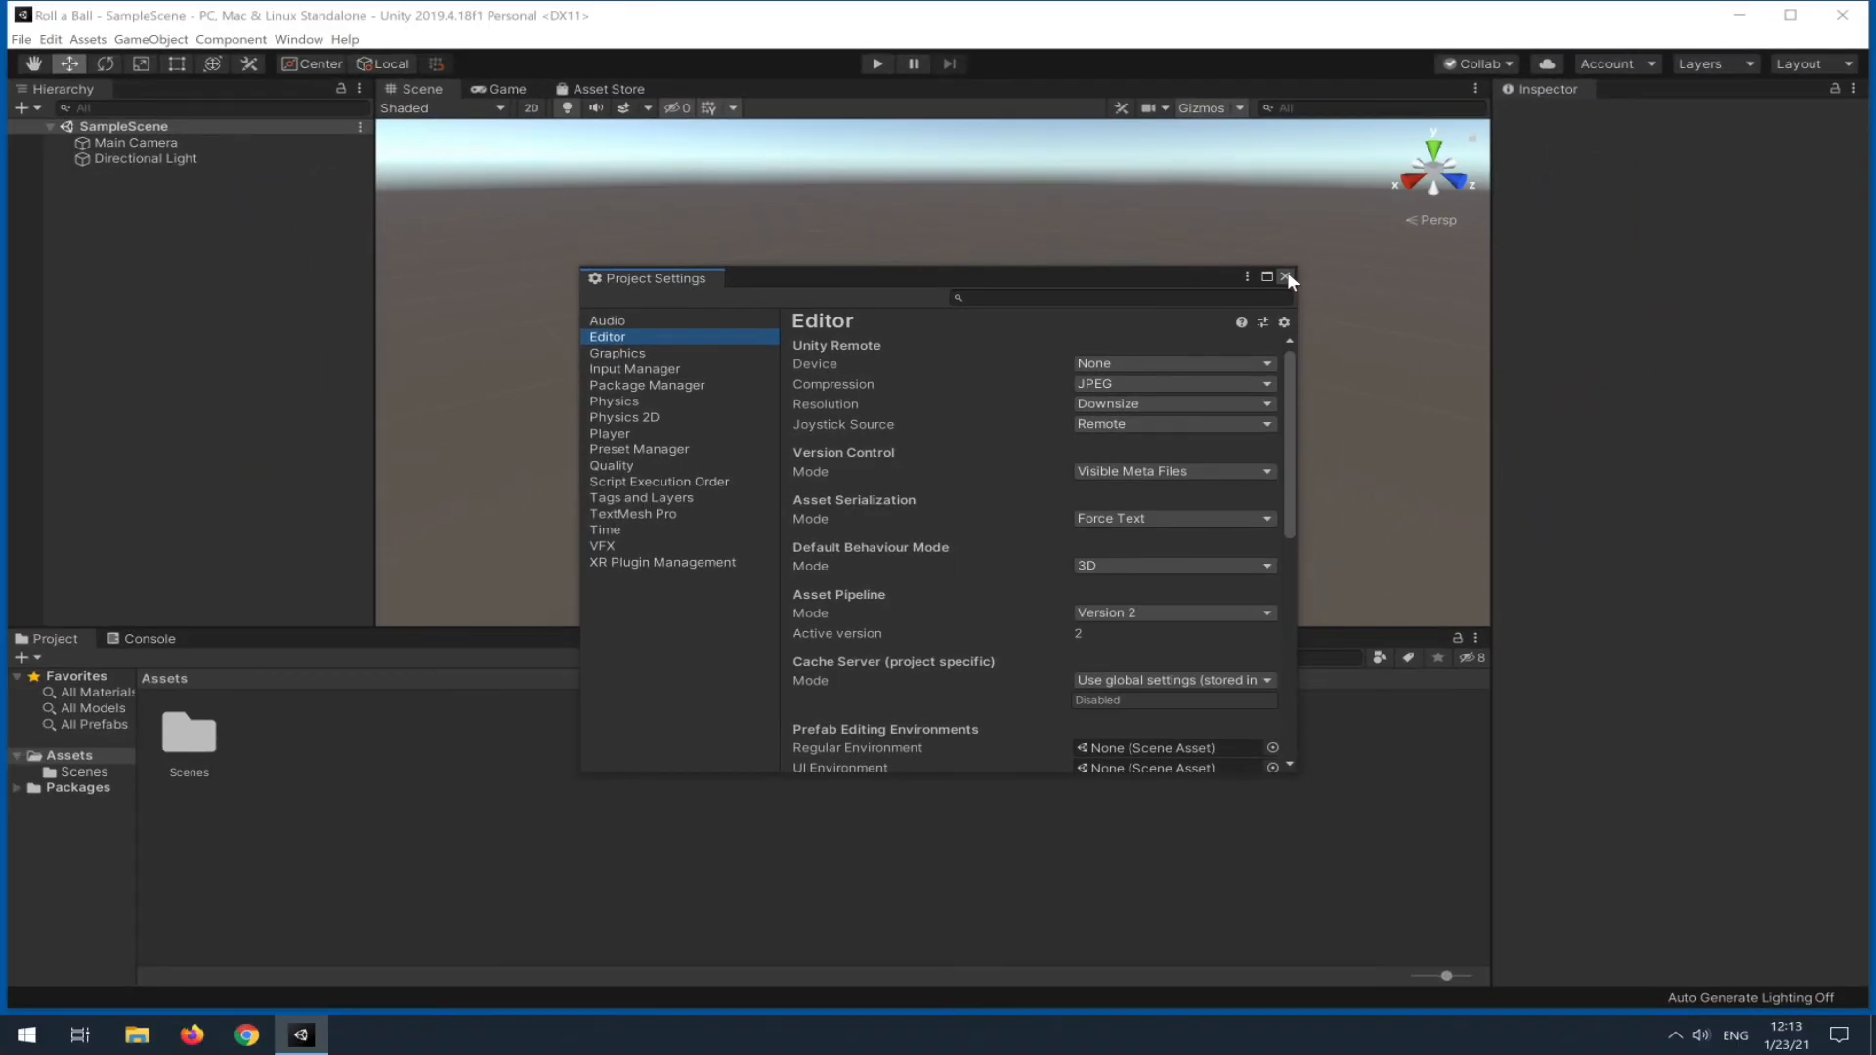
click(1284, 278)
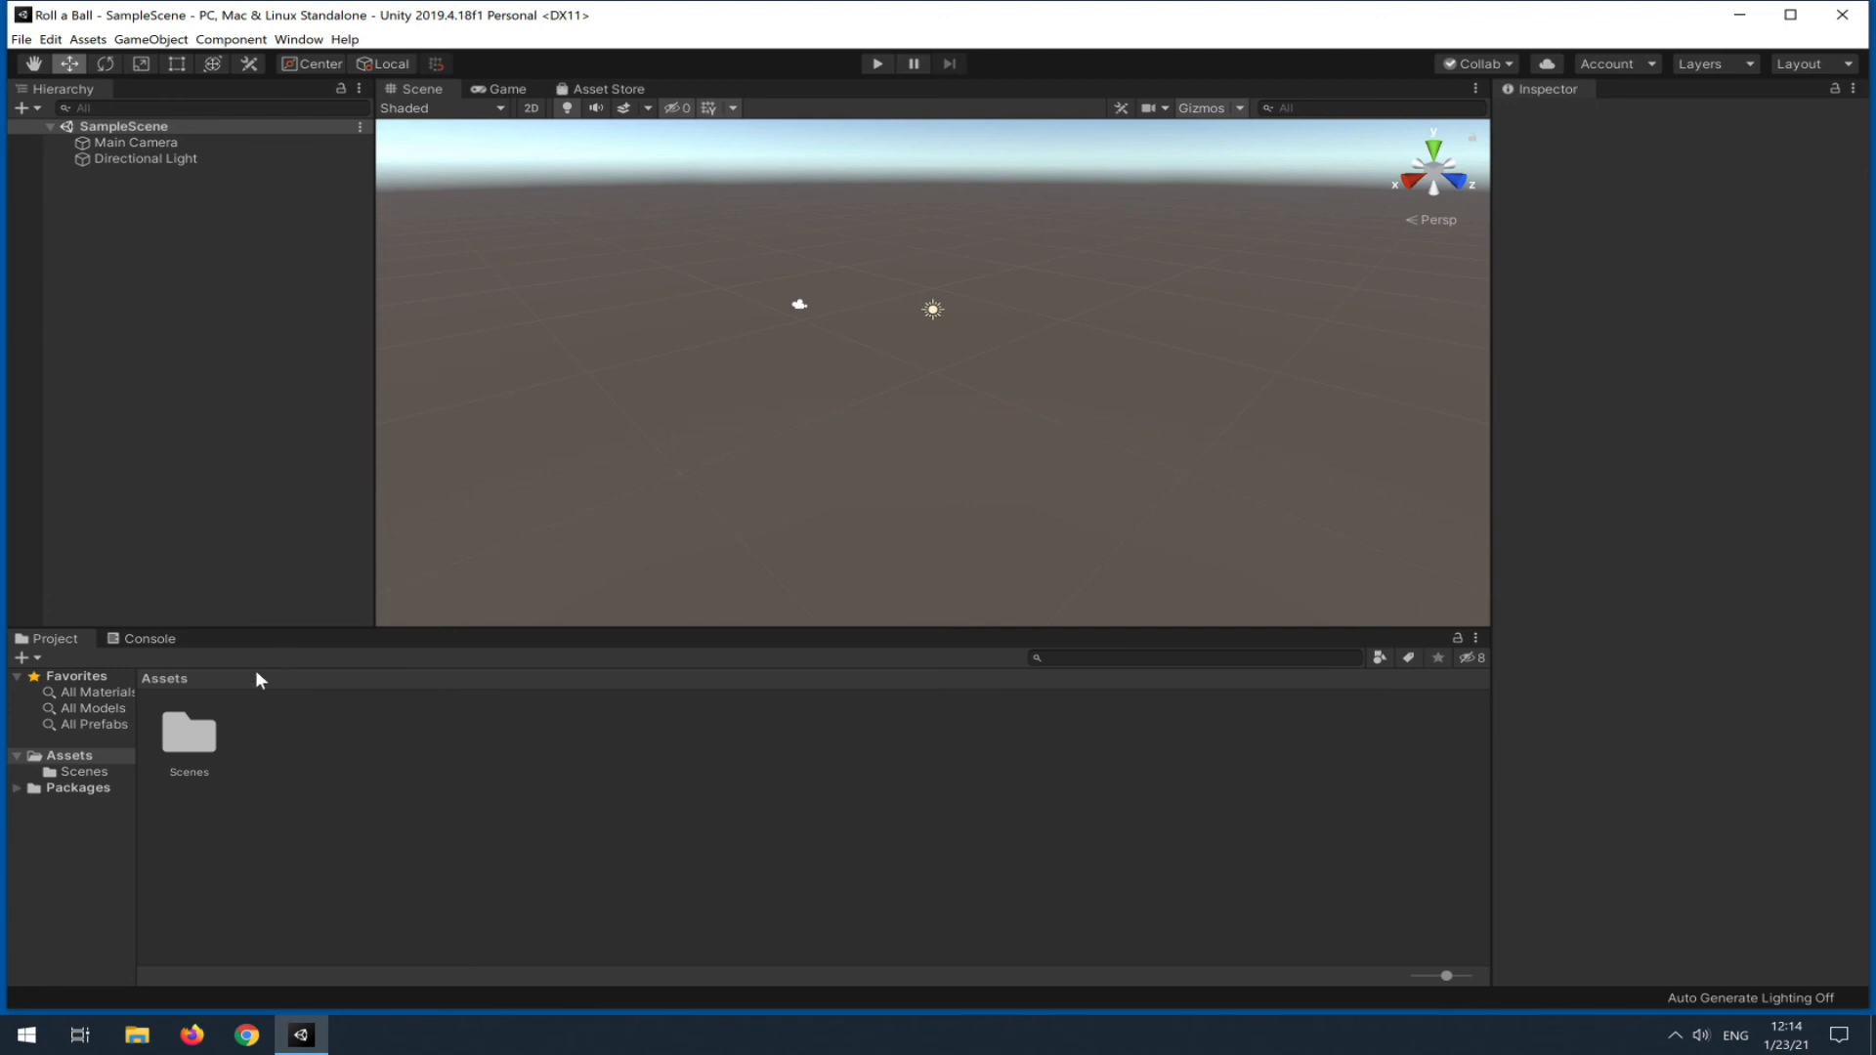
Step: With the Scenes assets folder open, save the project and exit the Unity editor
double_click(196, 728)
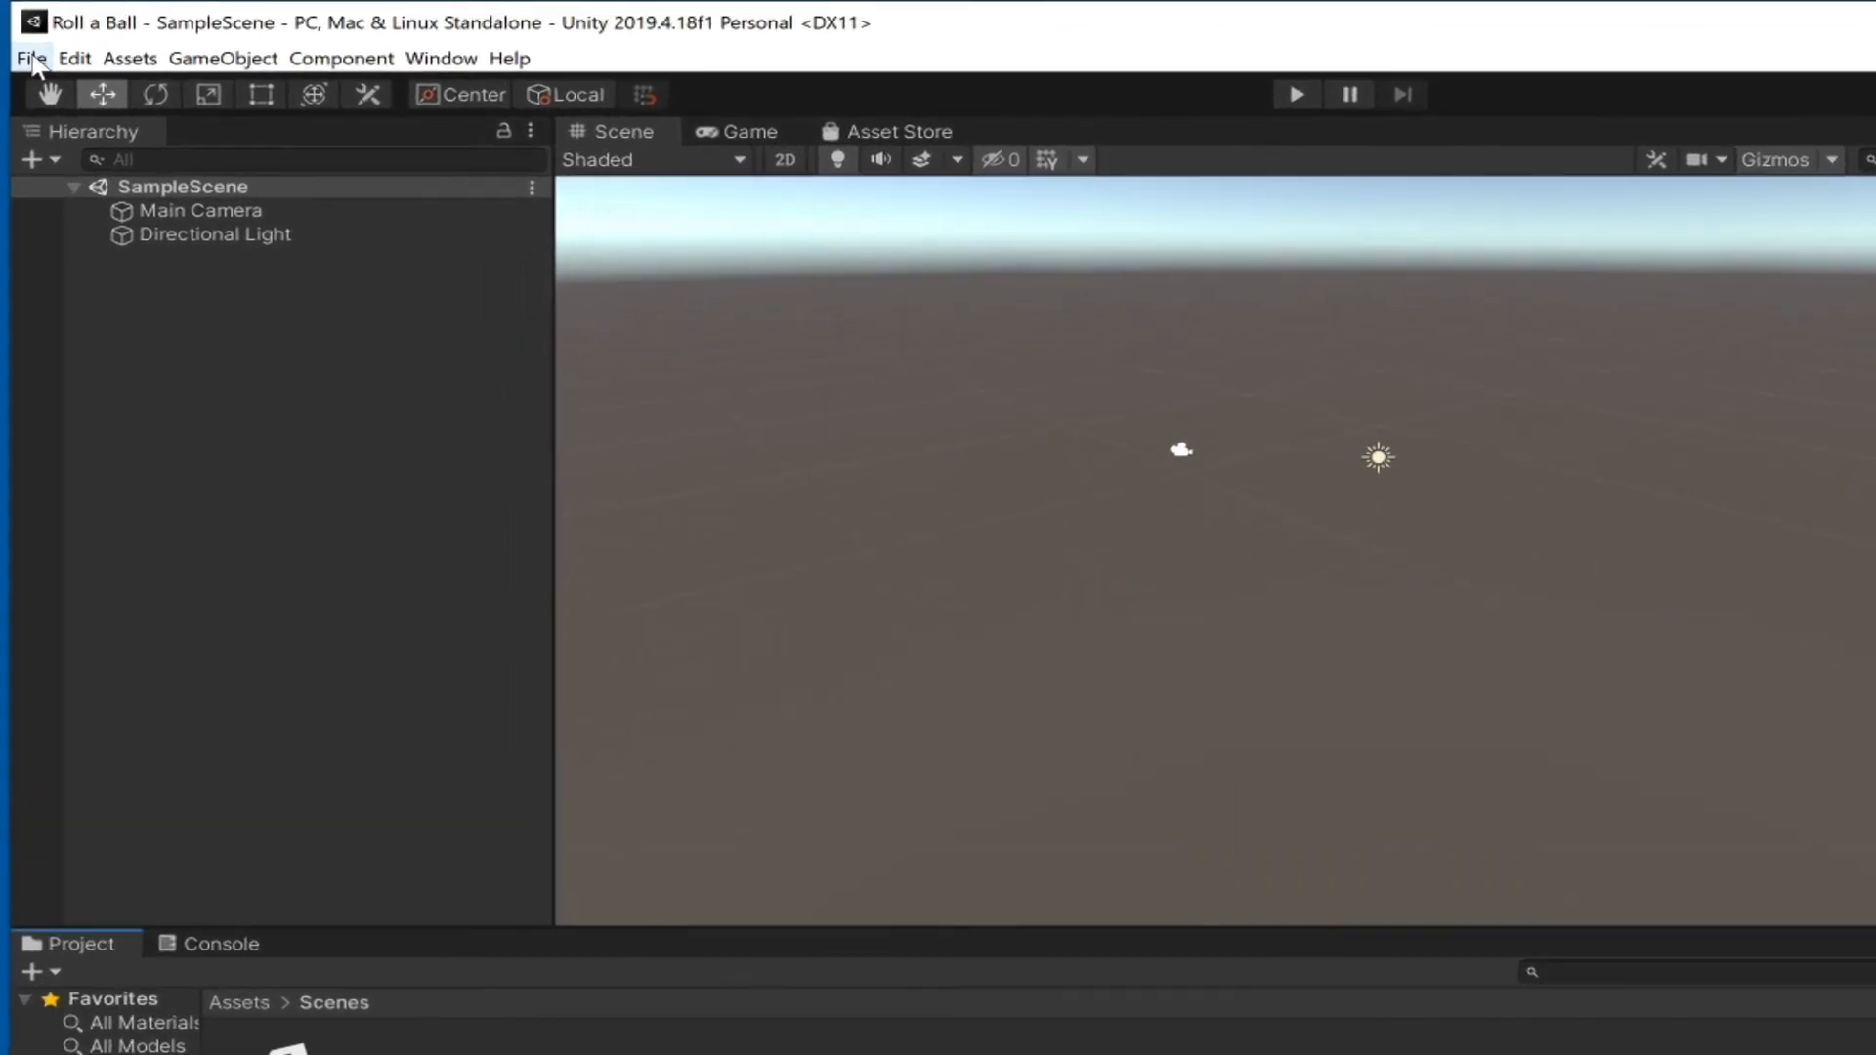
click(32, 59)
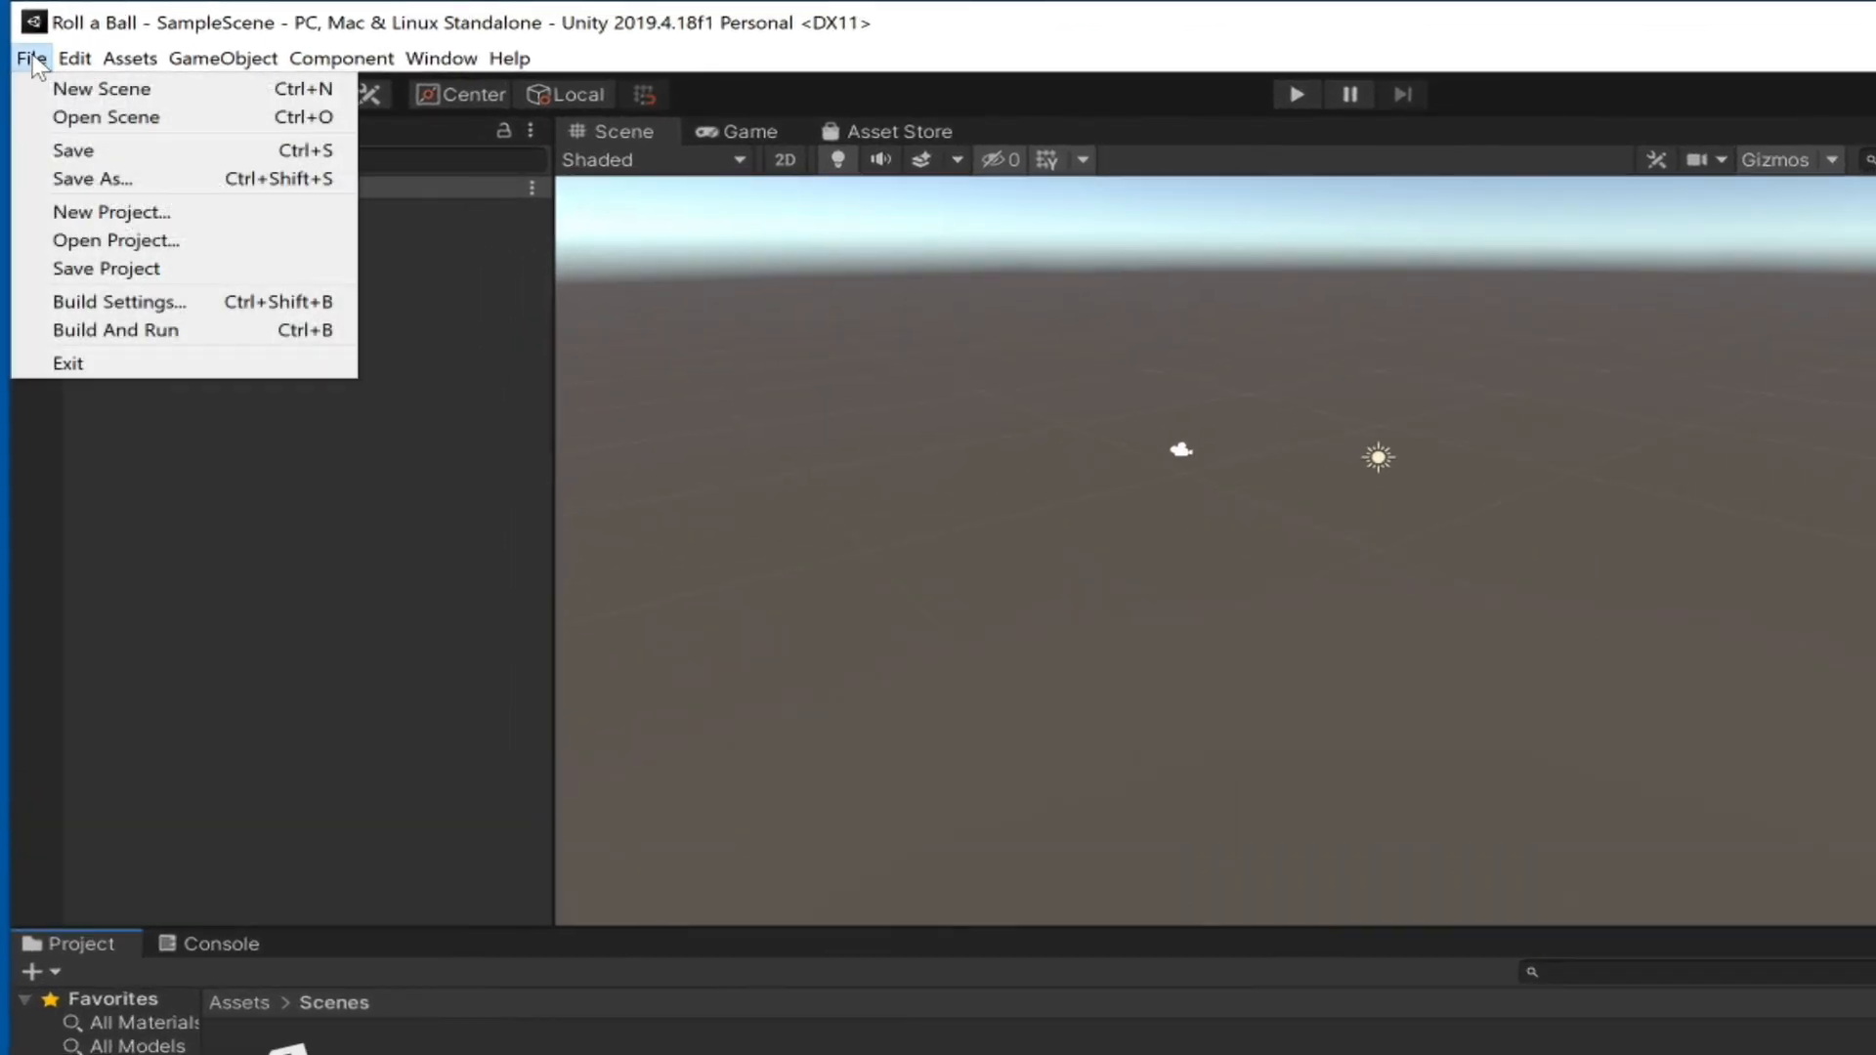
click(122, 265)
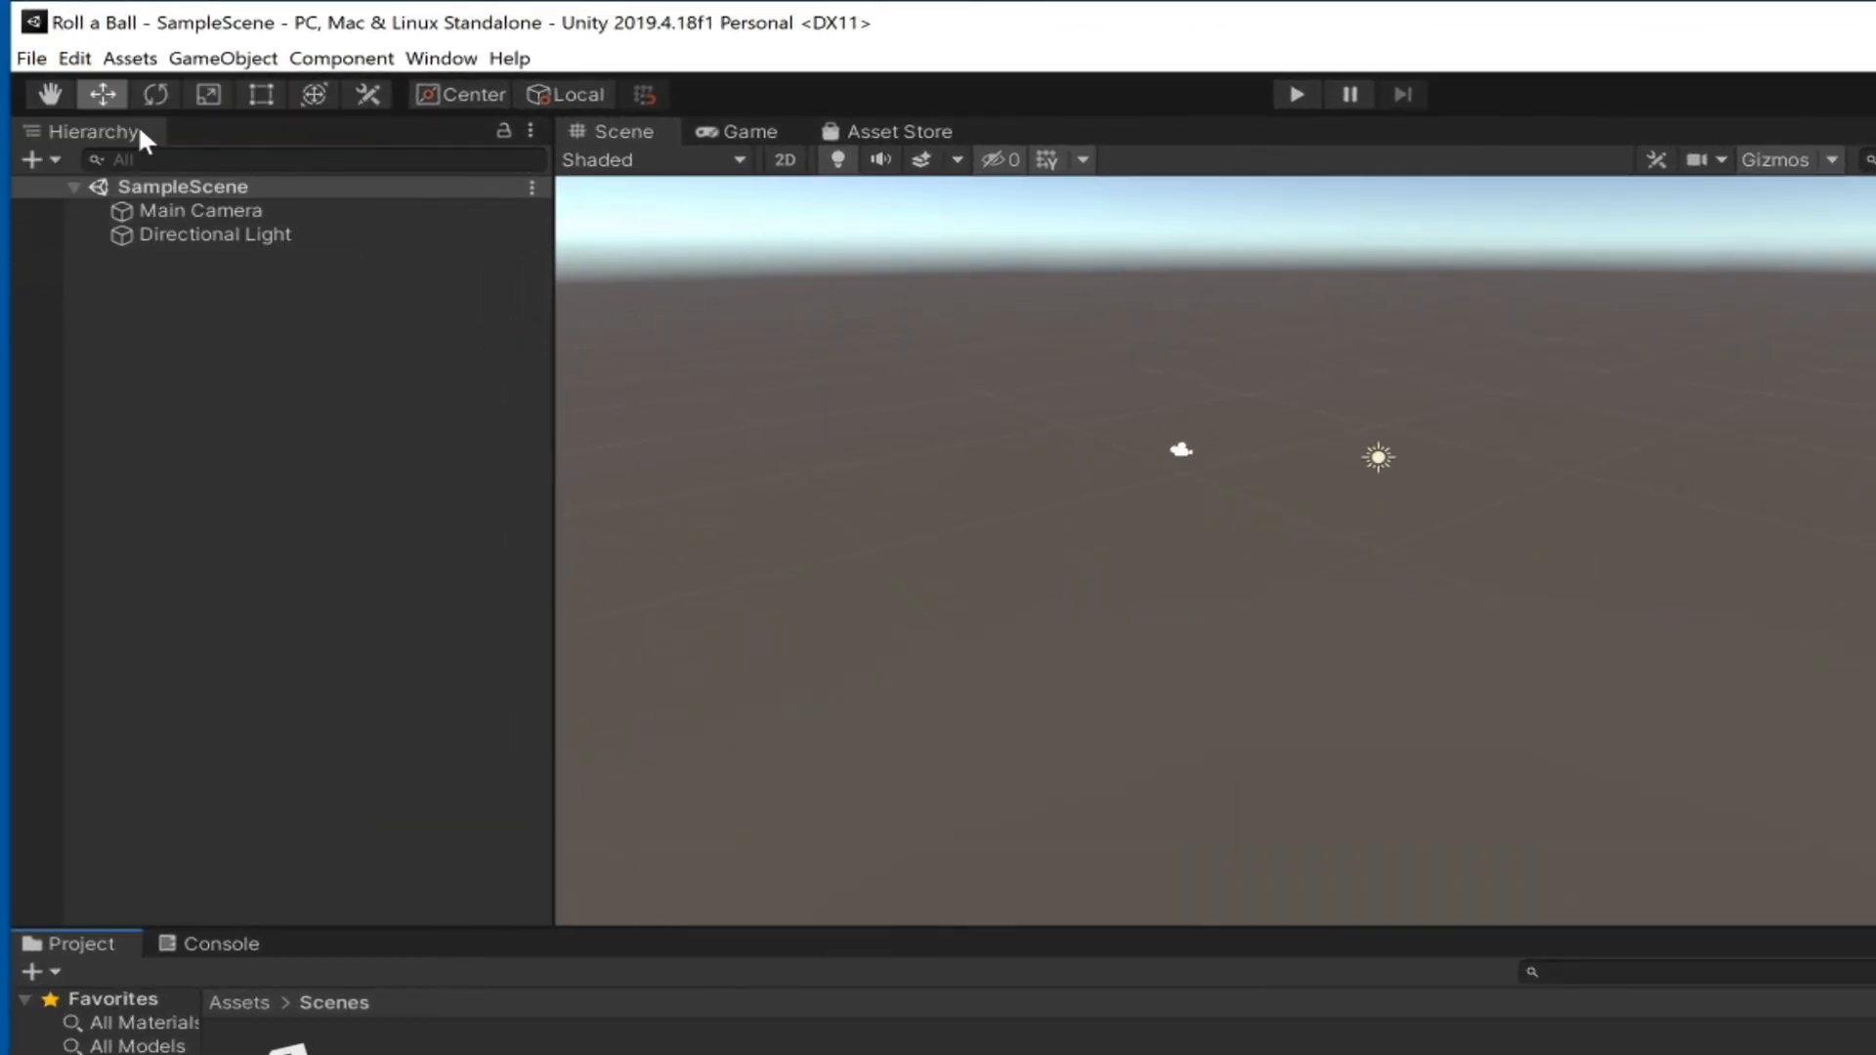
click(31, 58)
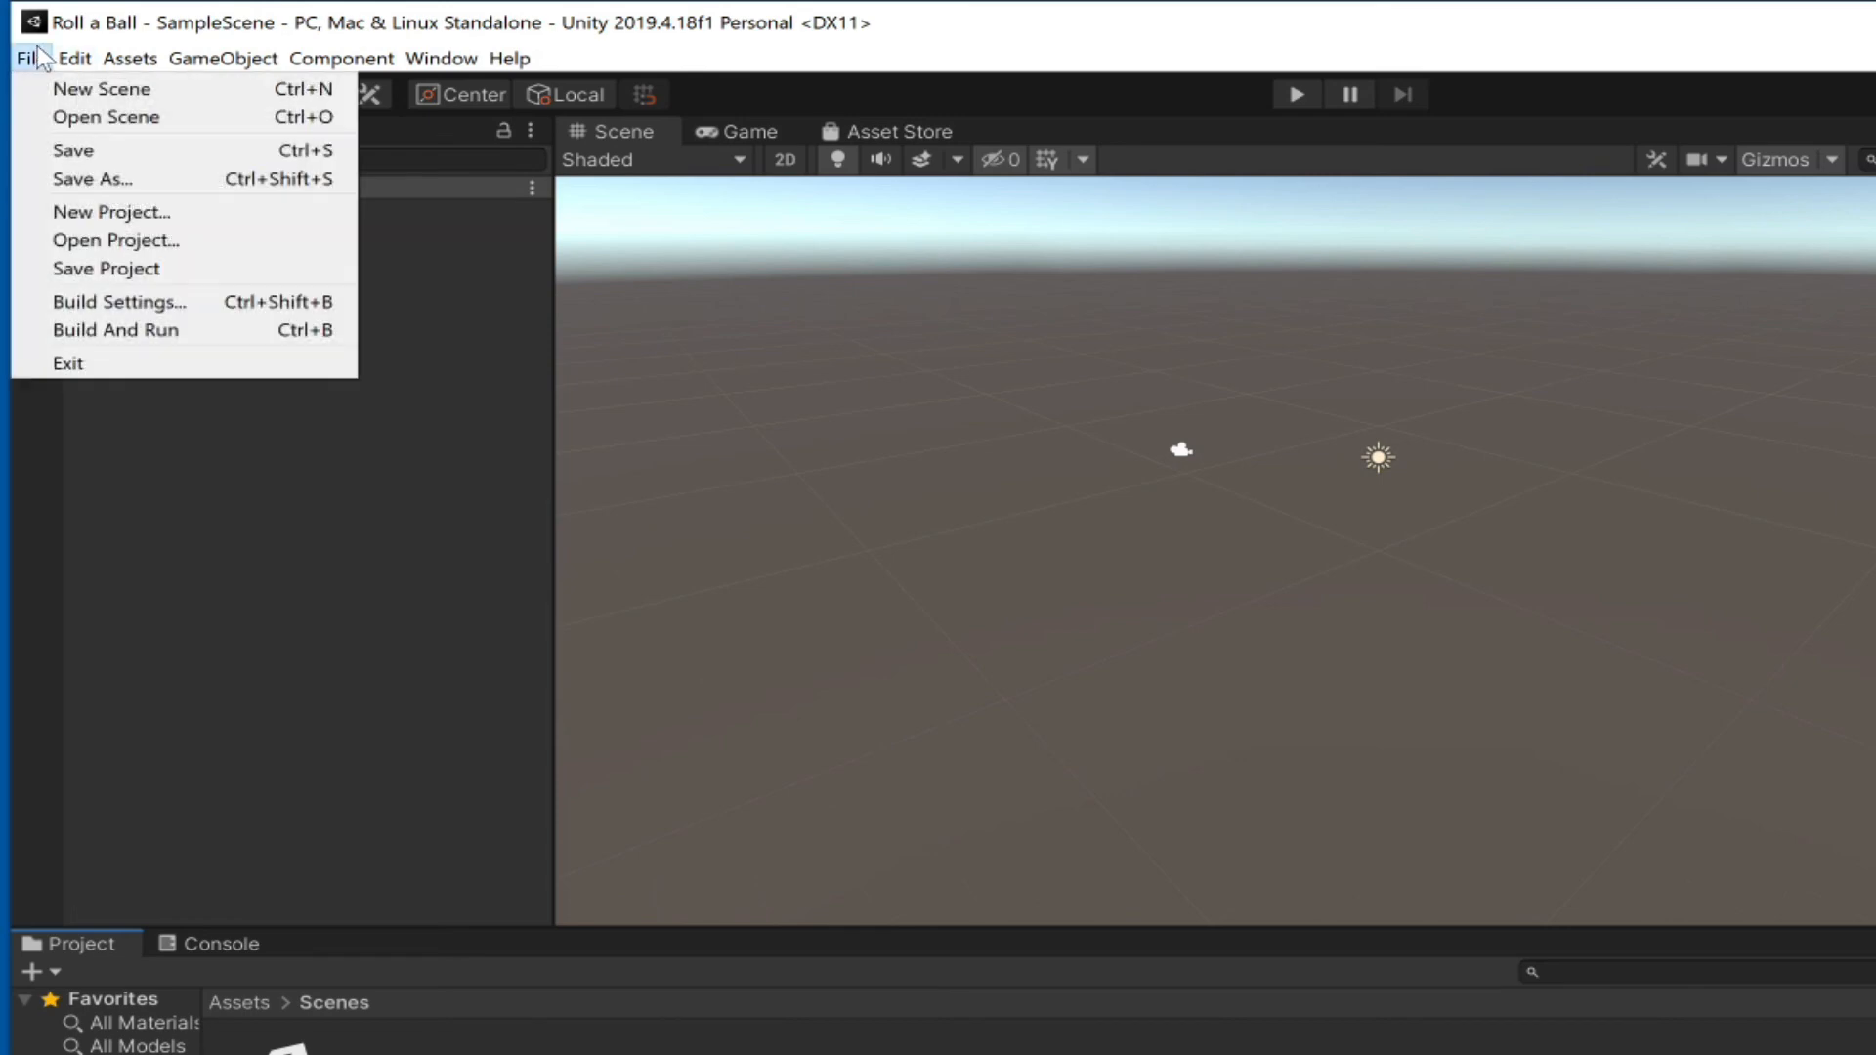
click(73, 364)
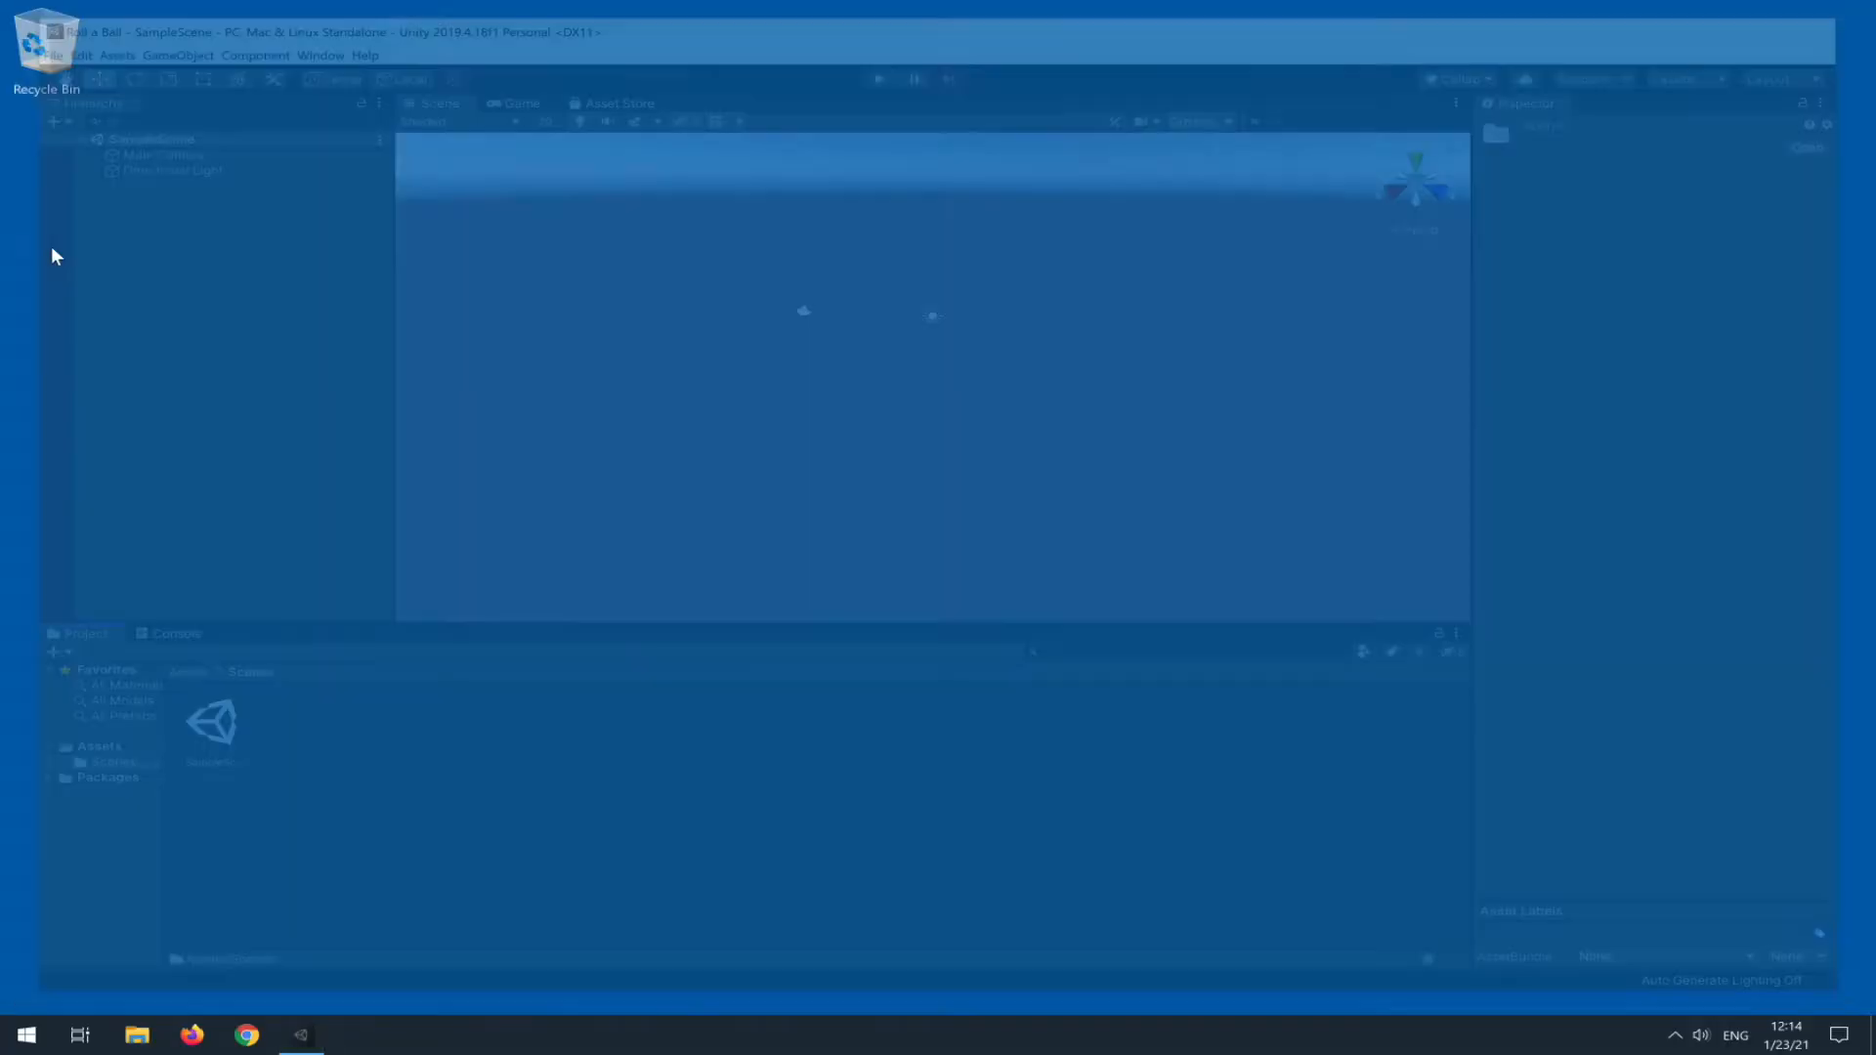